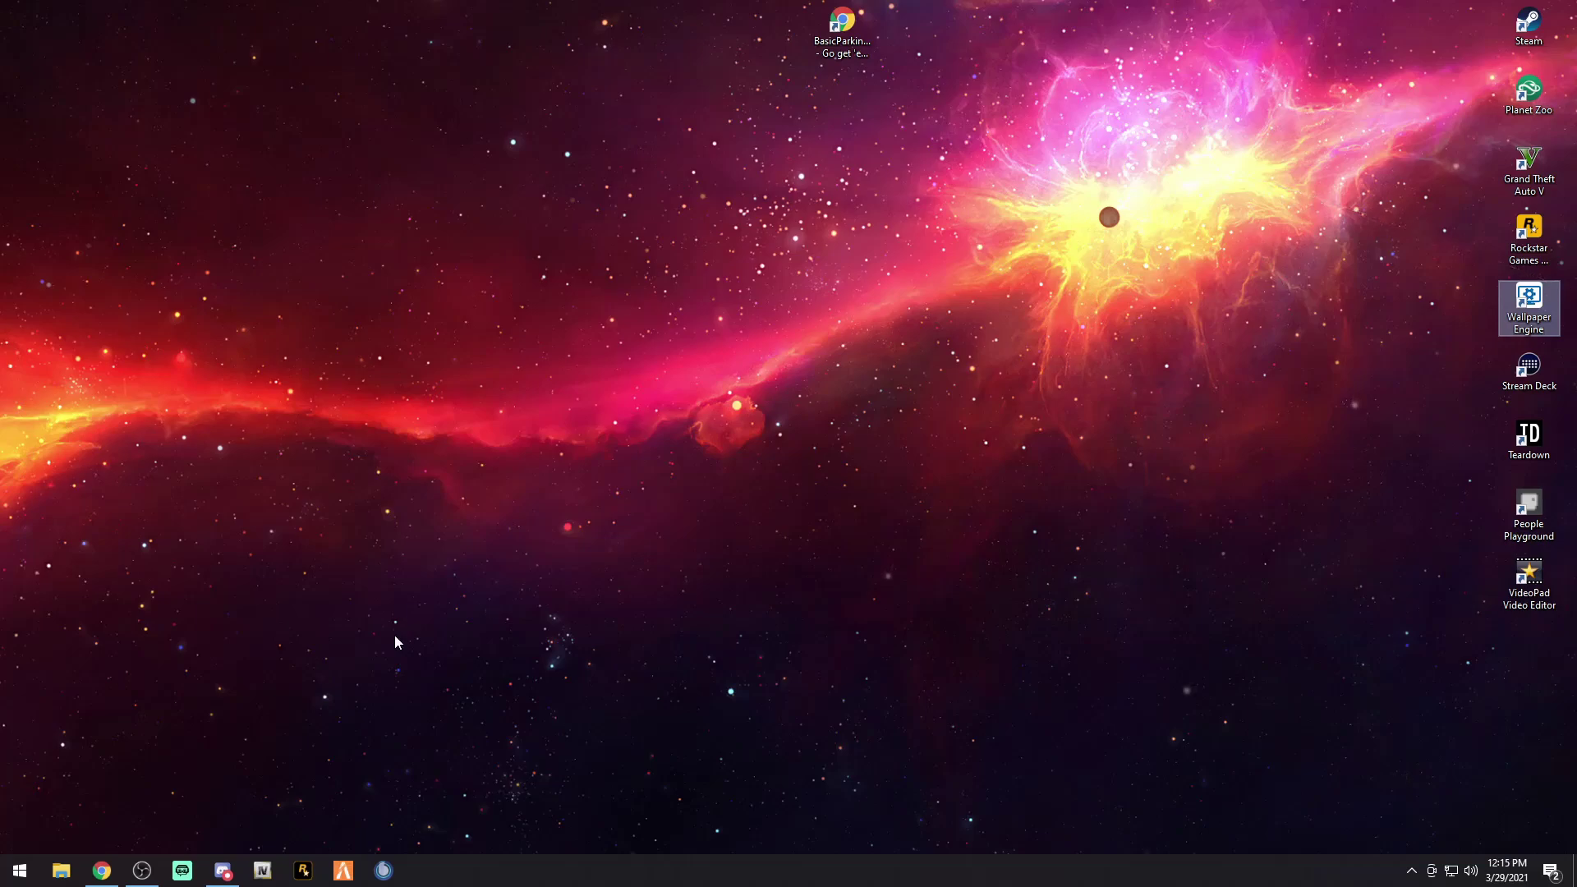
Open the BasicParkingEnforcement mod page from its desktop shortcut and read the description, installation notes and file information
click(836, 44)
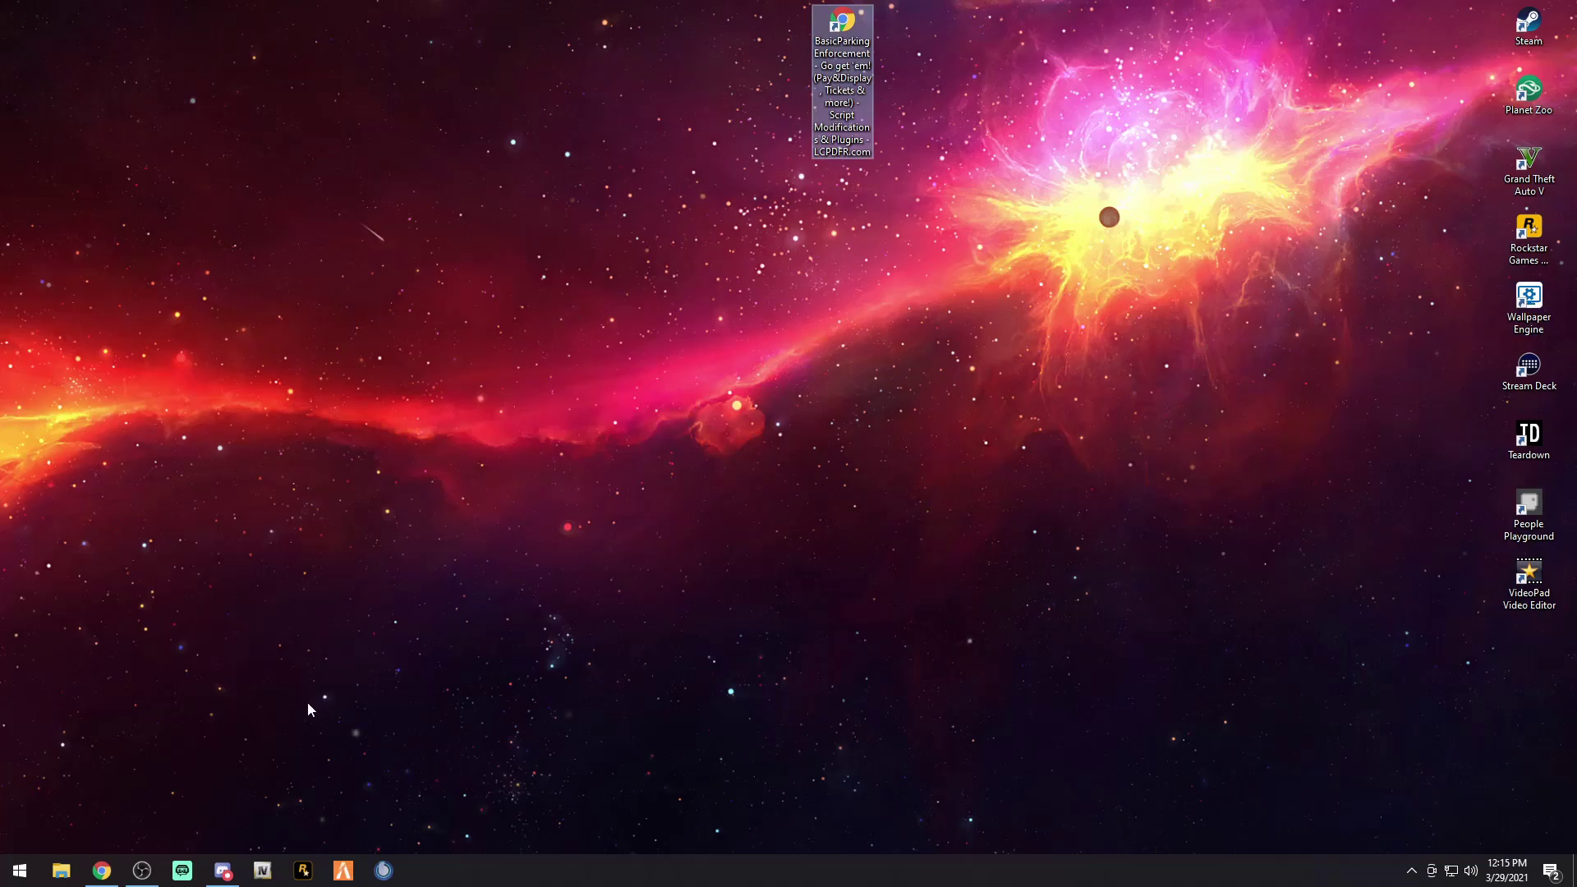
key(Return)
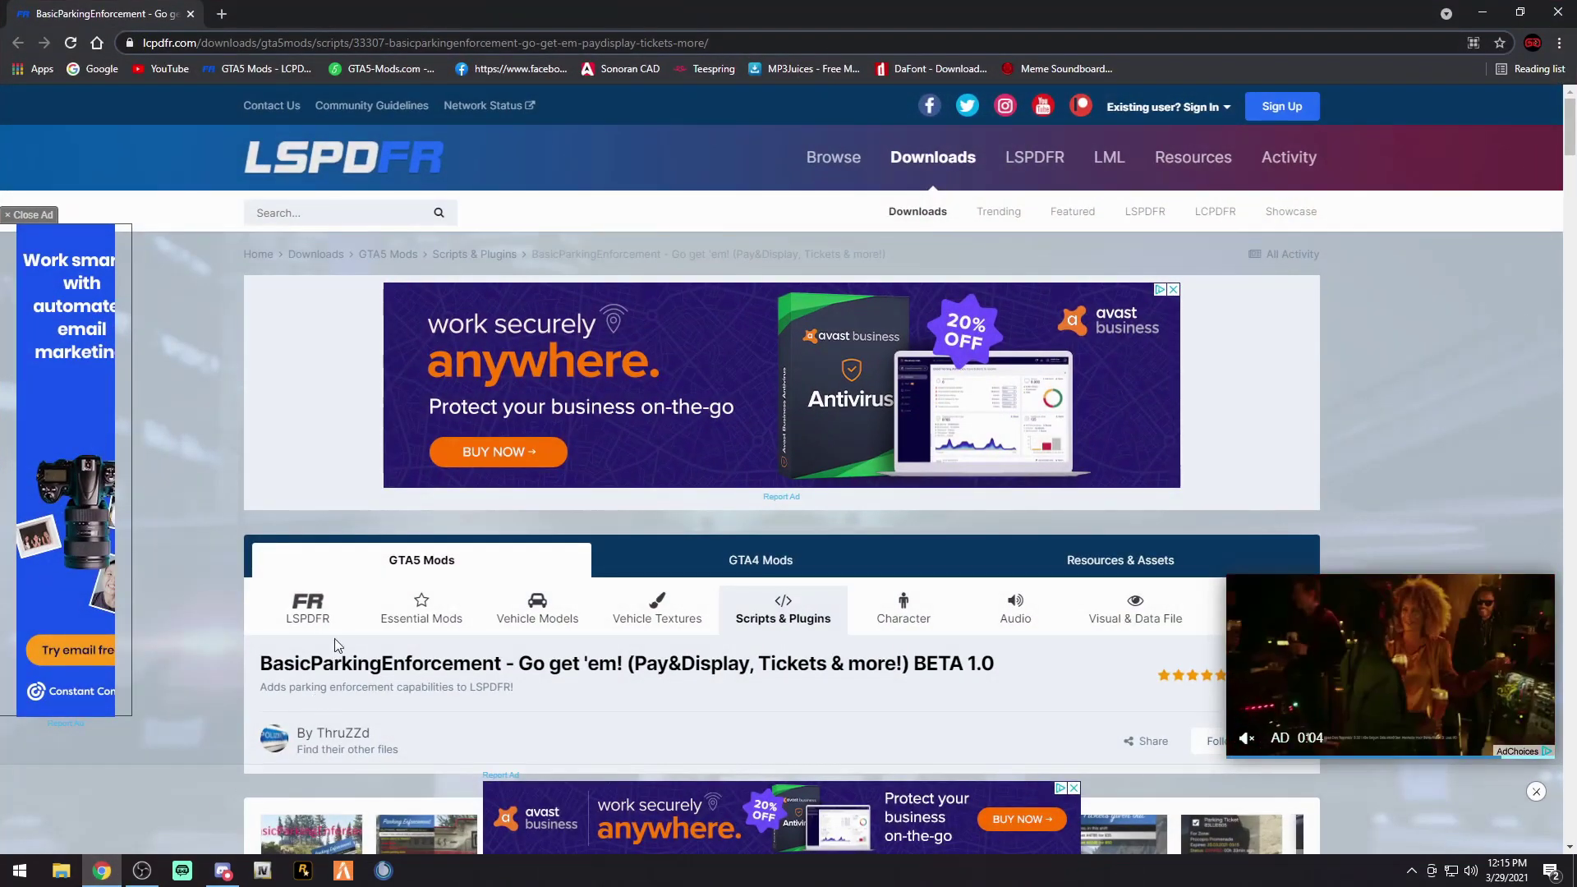
scroll(592, 534, down, 5)
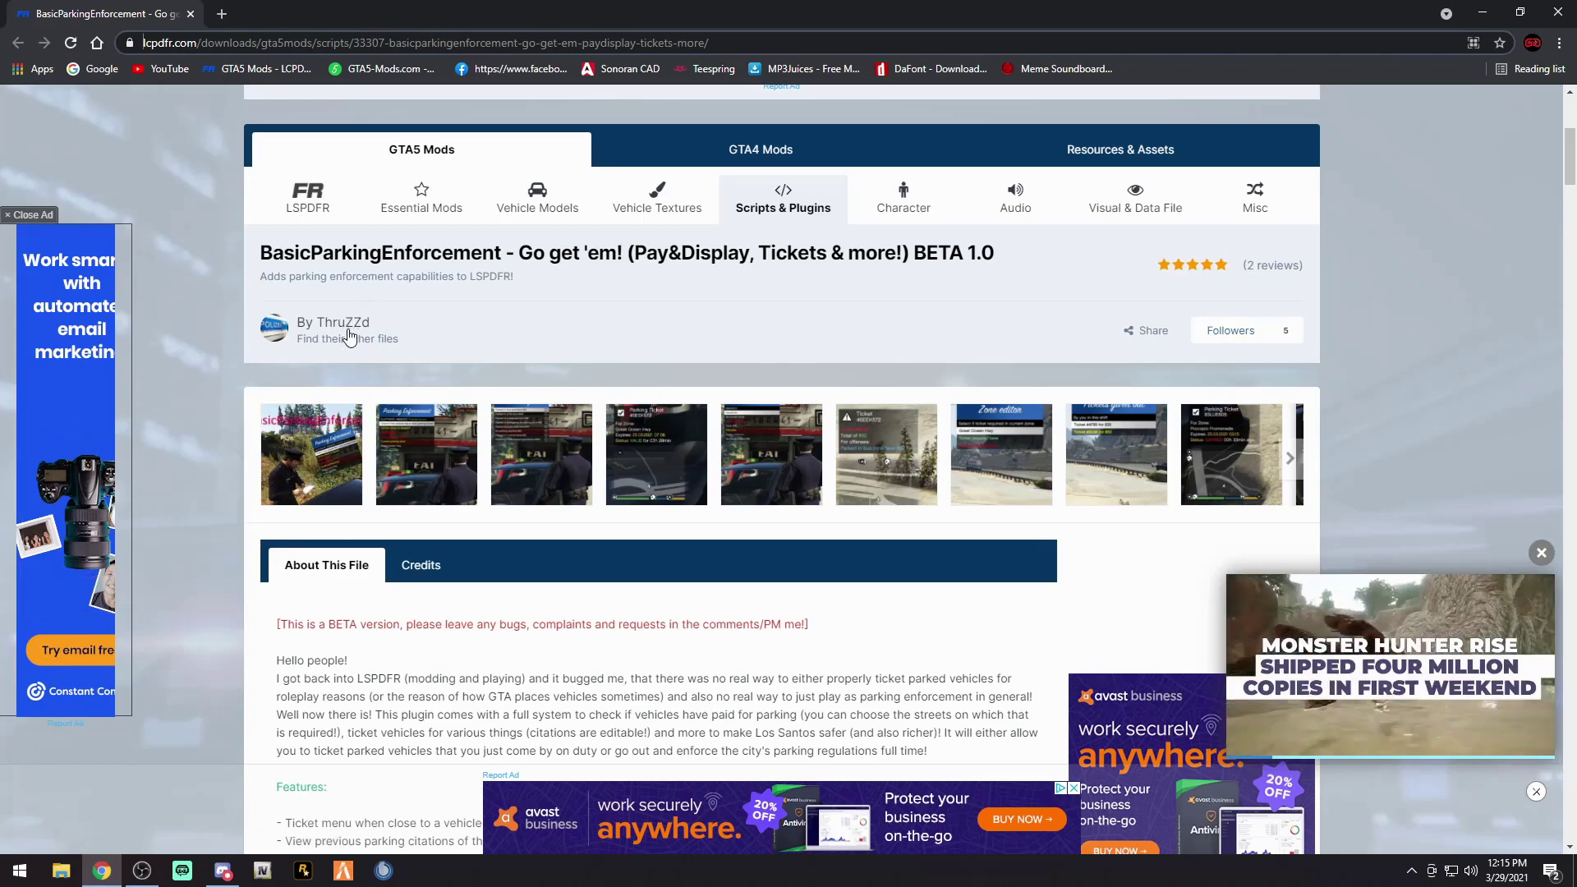
scroll(610, 340, down, 7)
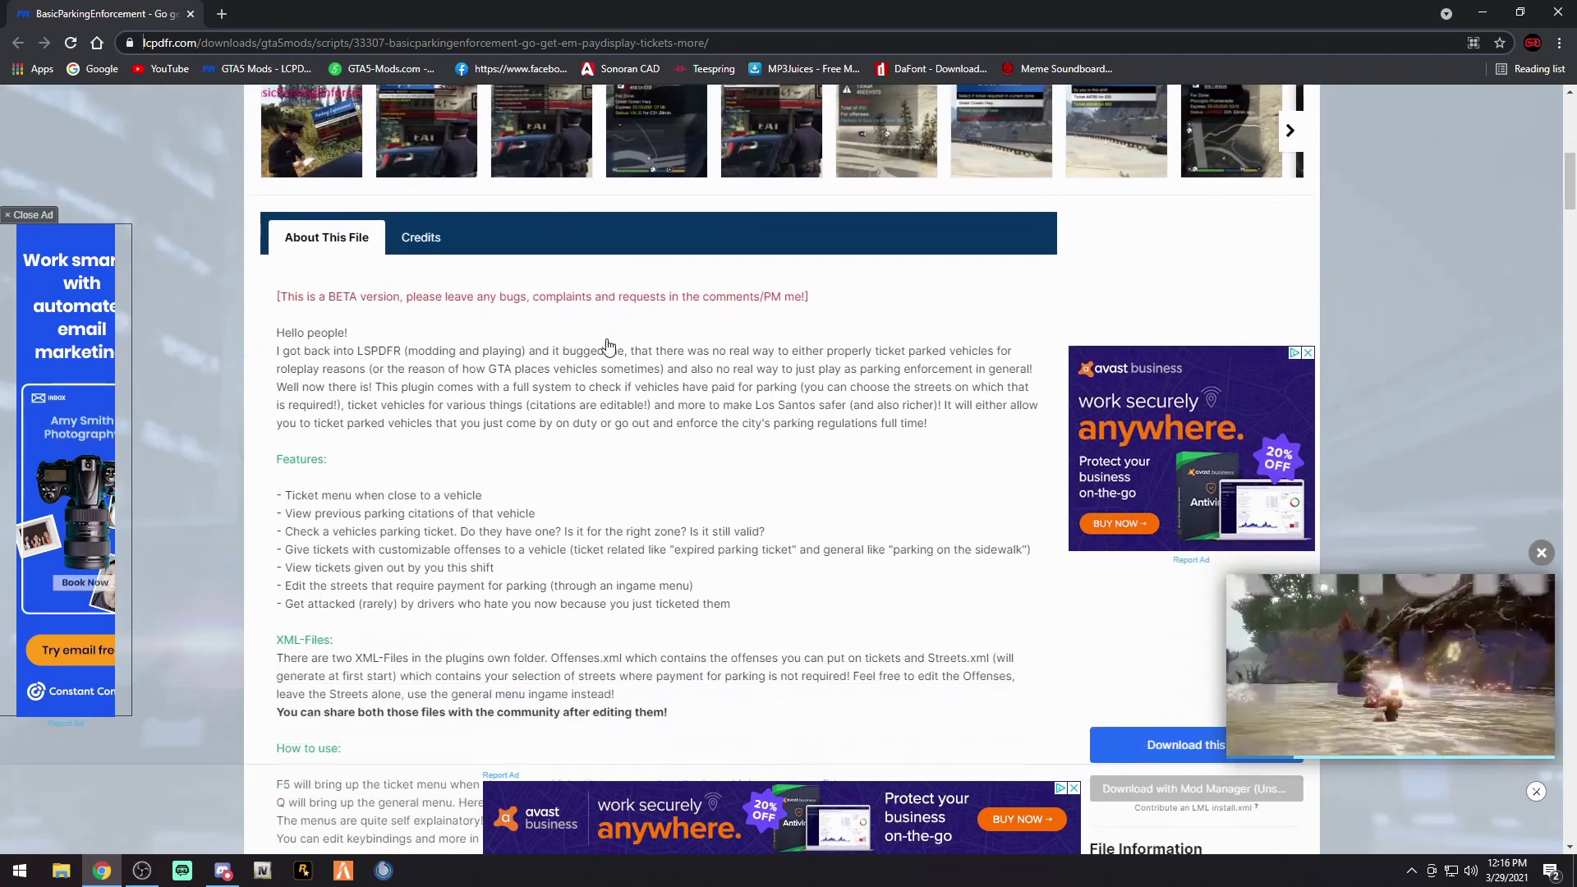
scroll(609, 340, down, 5)
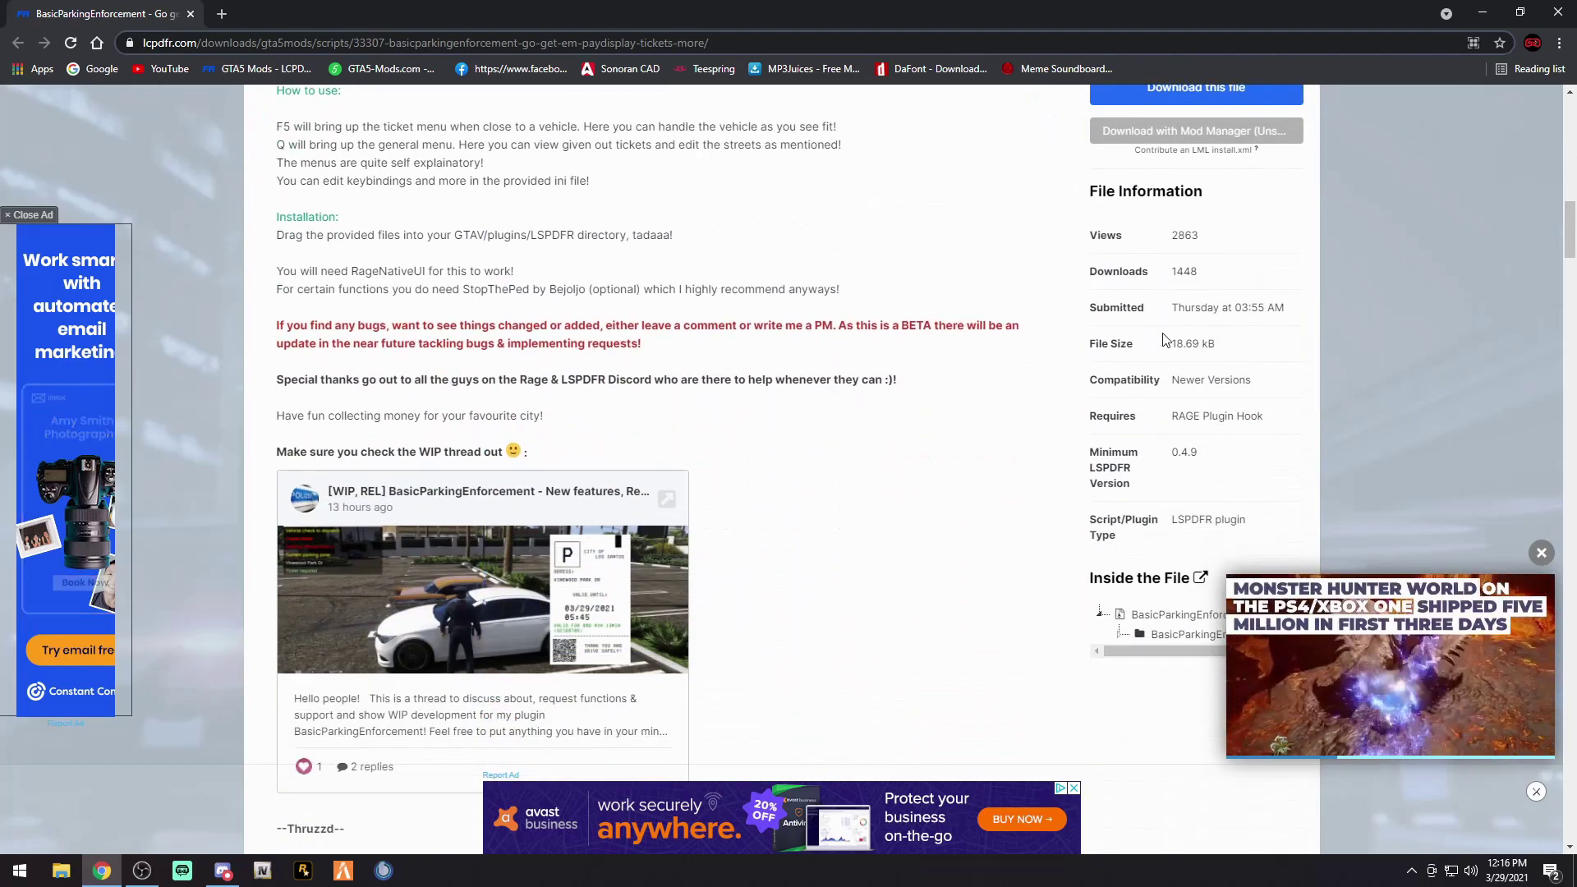
mouse_move(1205, 311)
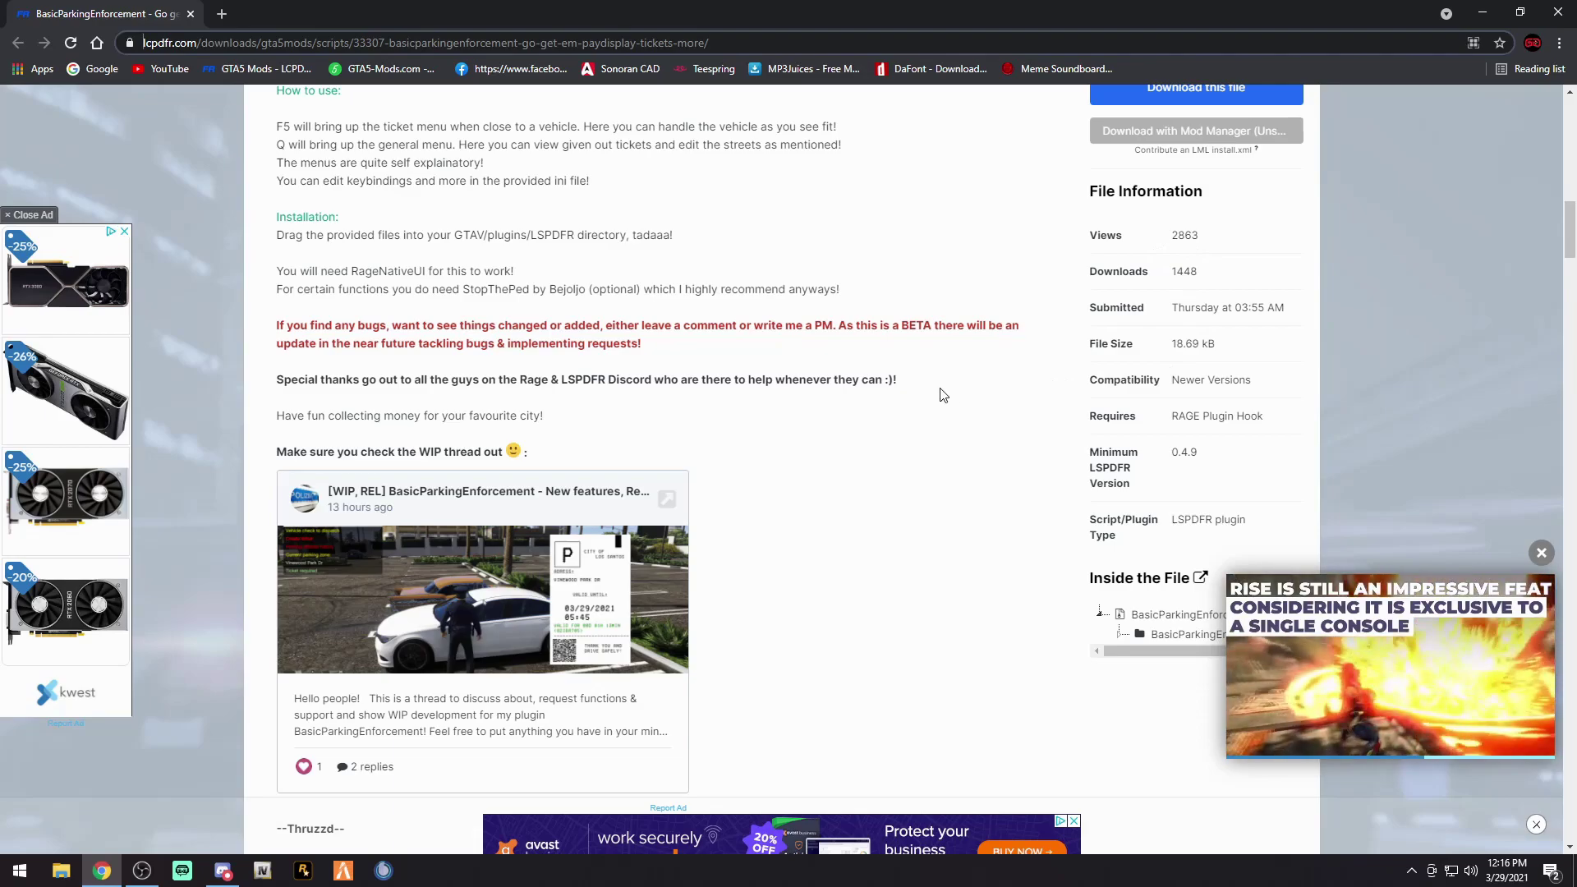
Download the BasicParkingEnforcement mod file, agreeing to the download terms
scroll(944, 396, up, 3)
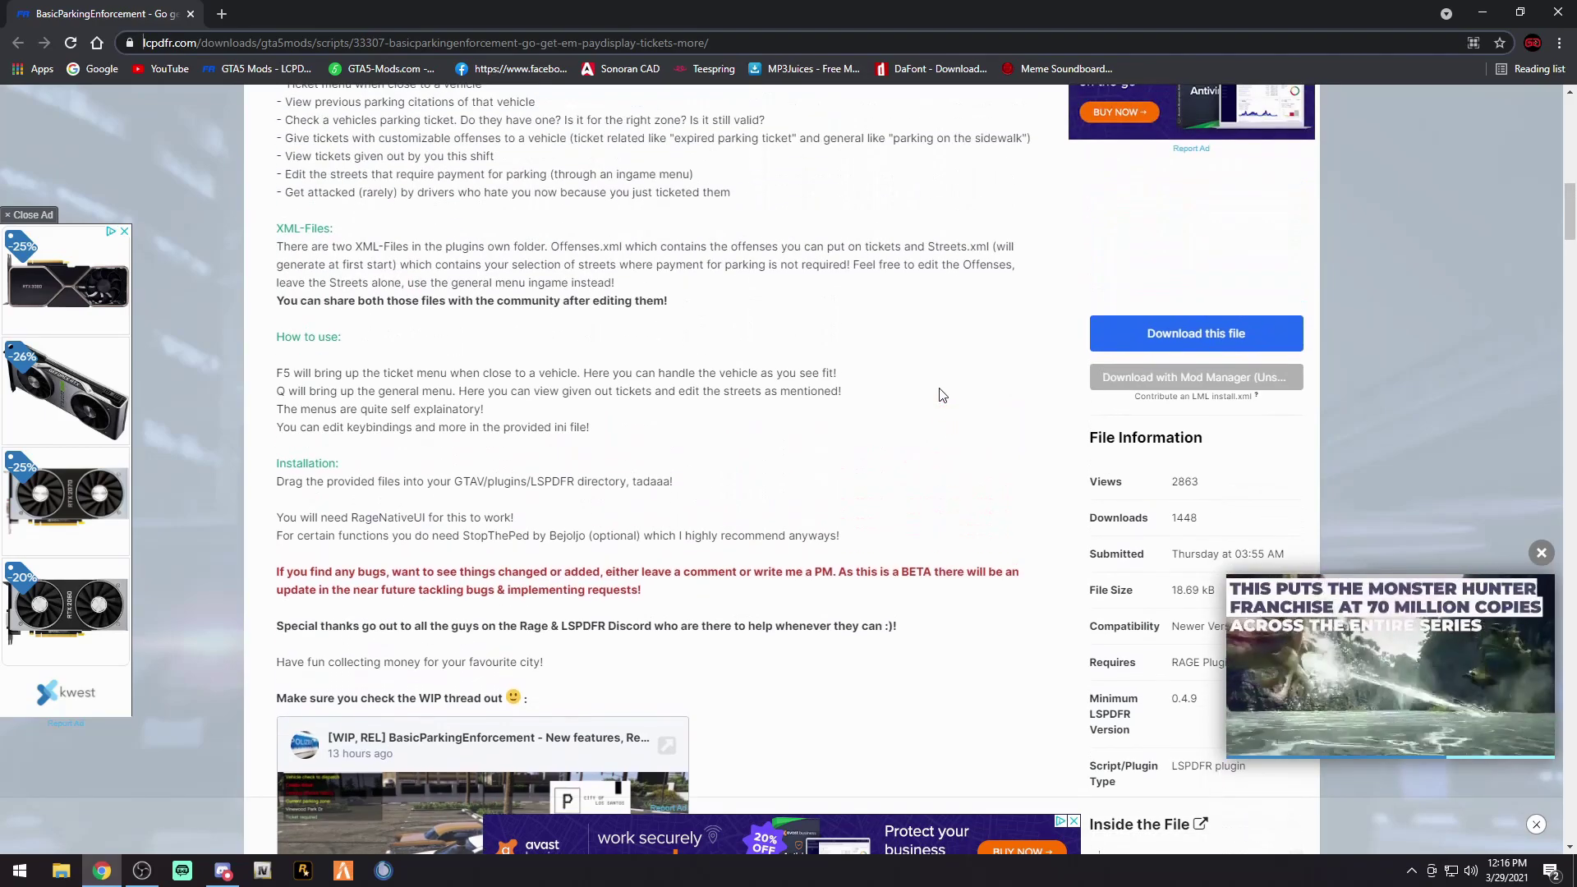
click(1197, 335)
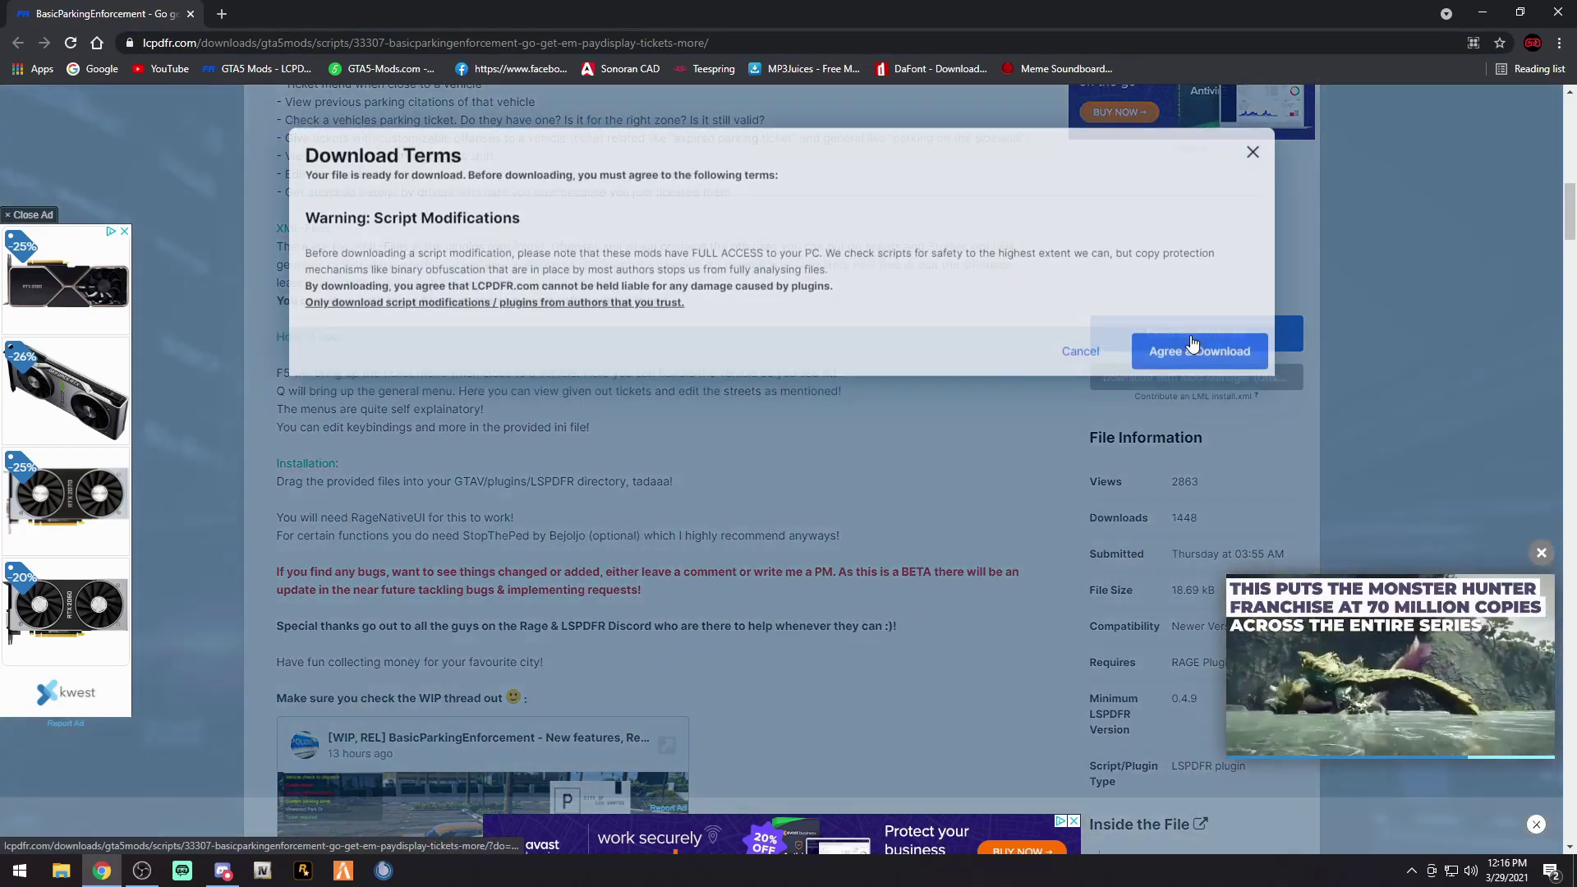
click(1215, 353)
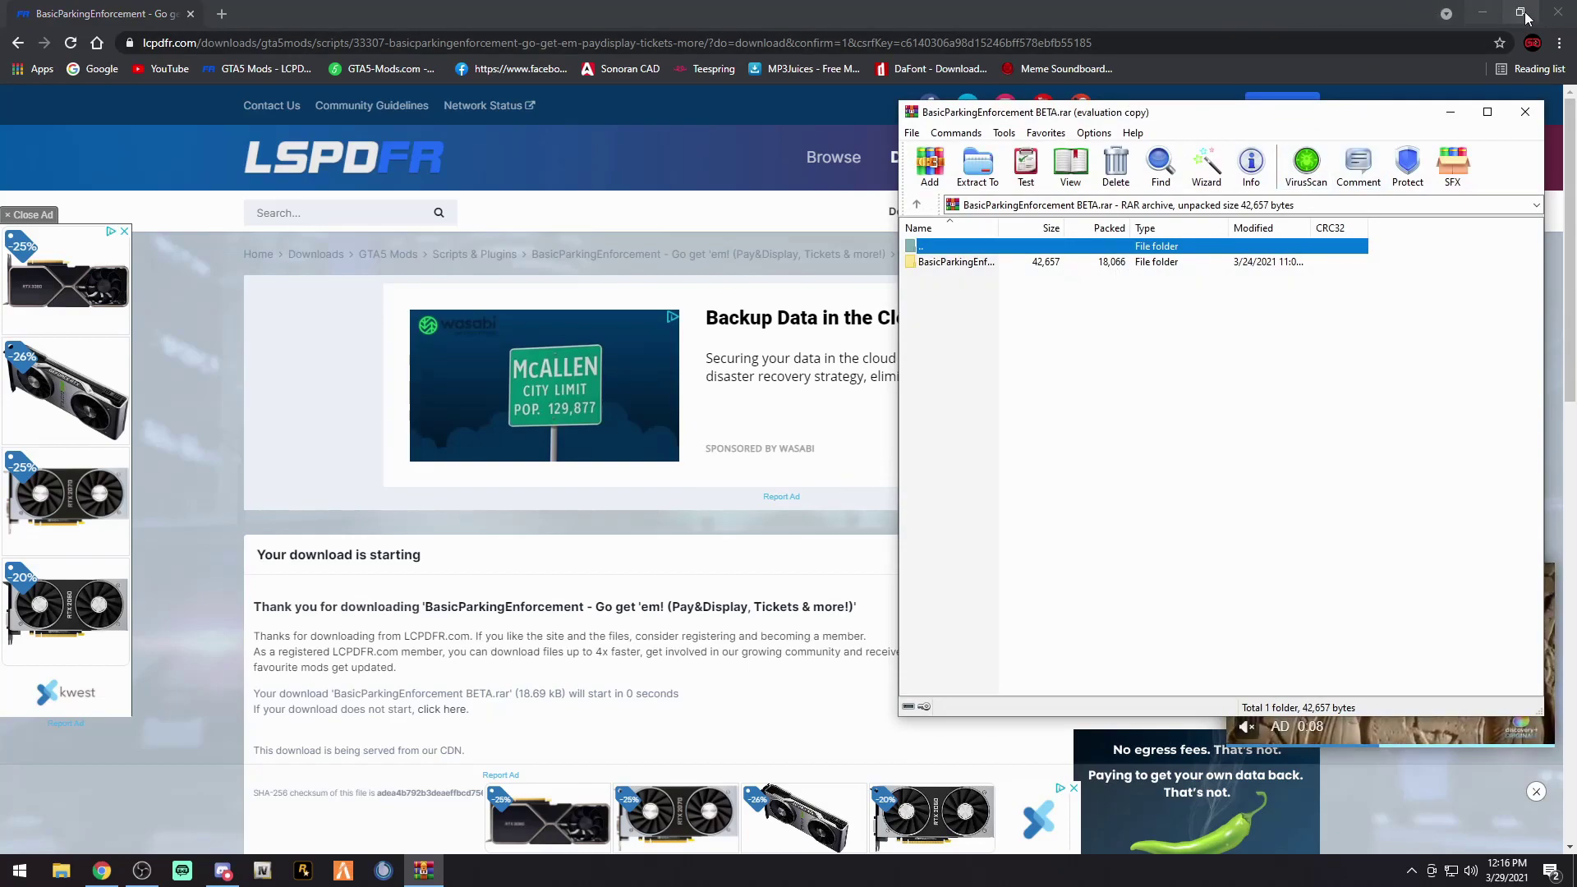
Open the Grand Theft Auto V folder inside the downloaded archive and place a File Explorer window beside it
click(1483, 12)
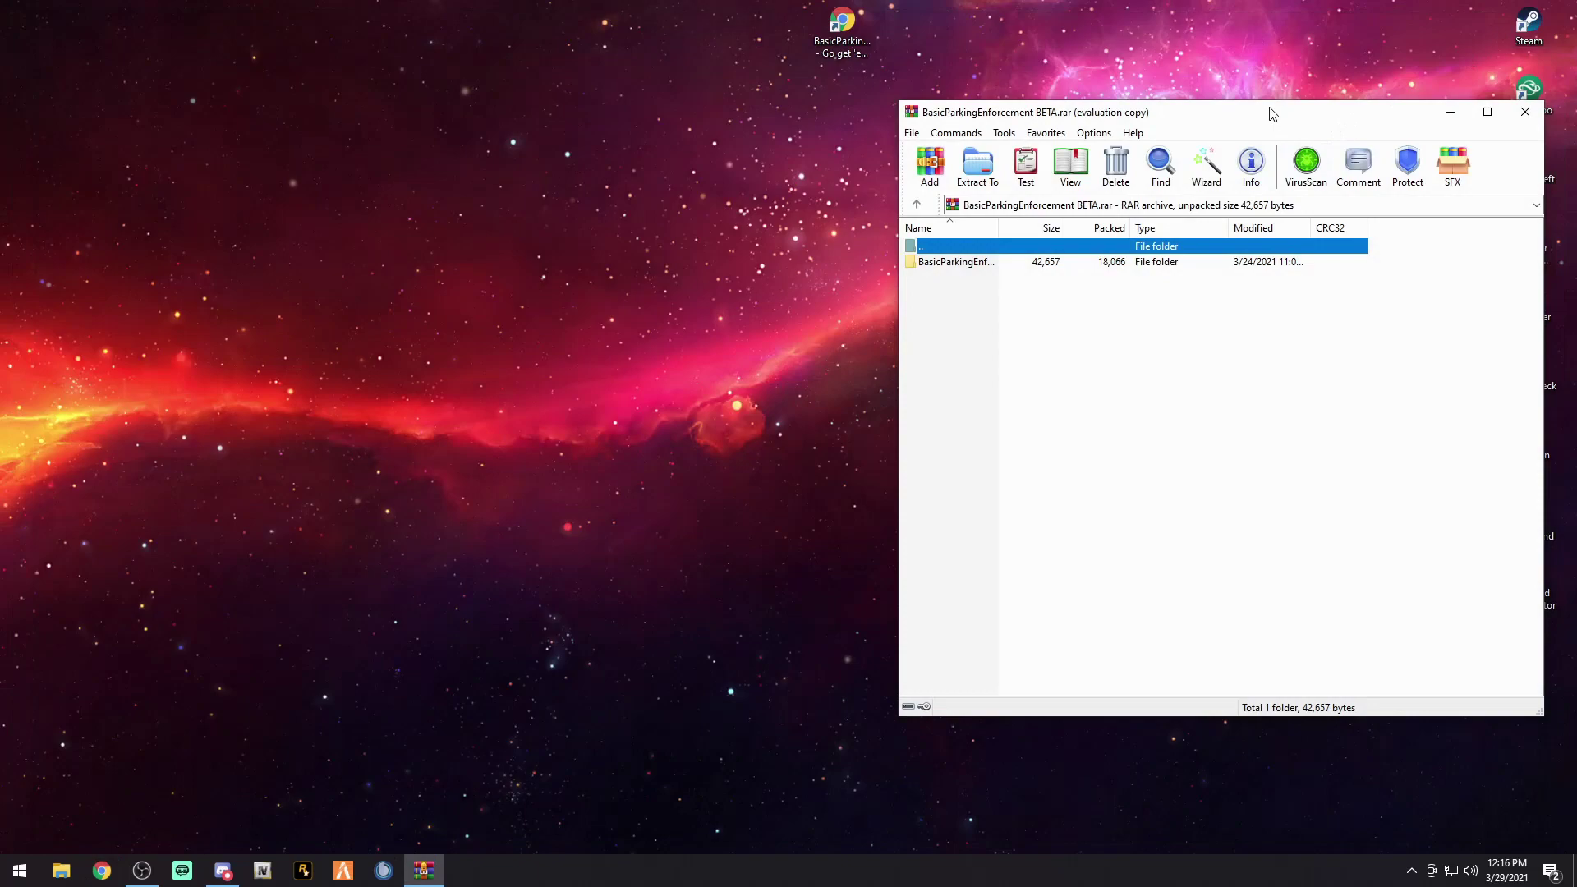
drag(1272, 114, 1257, 132)
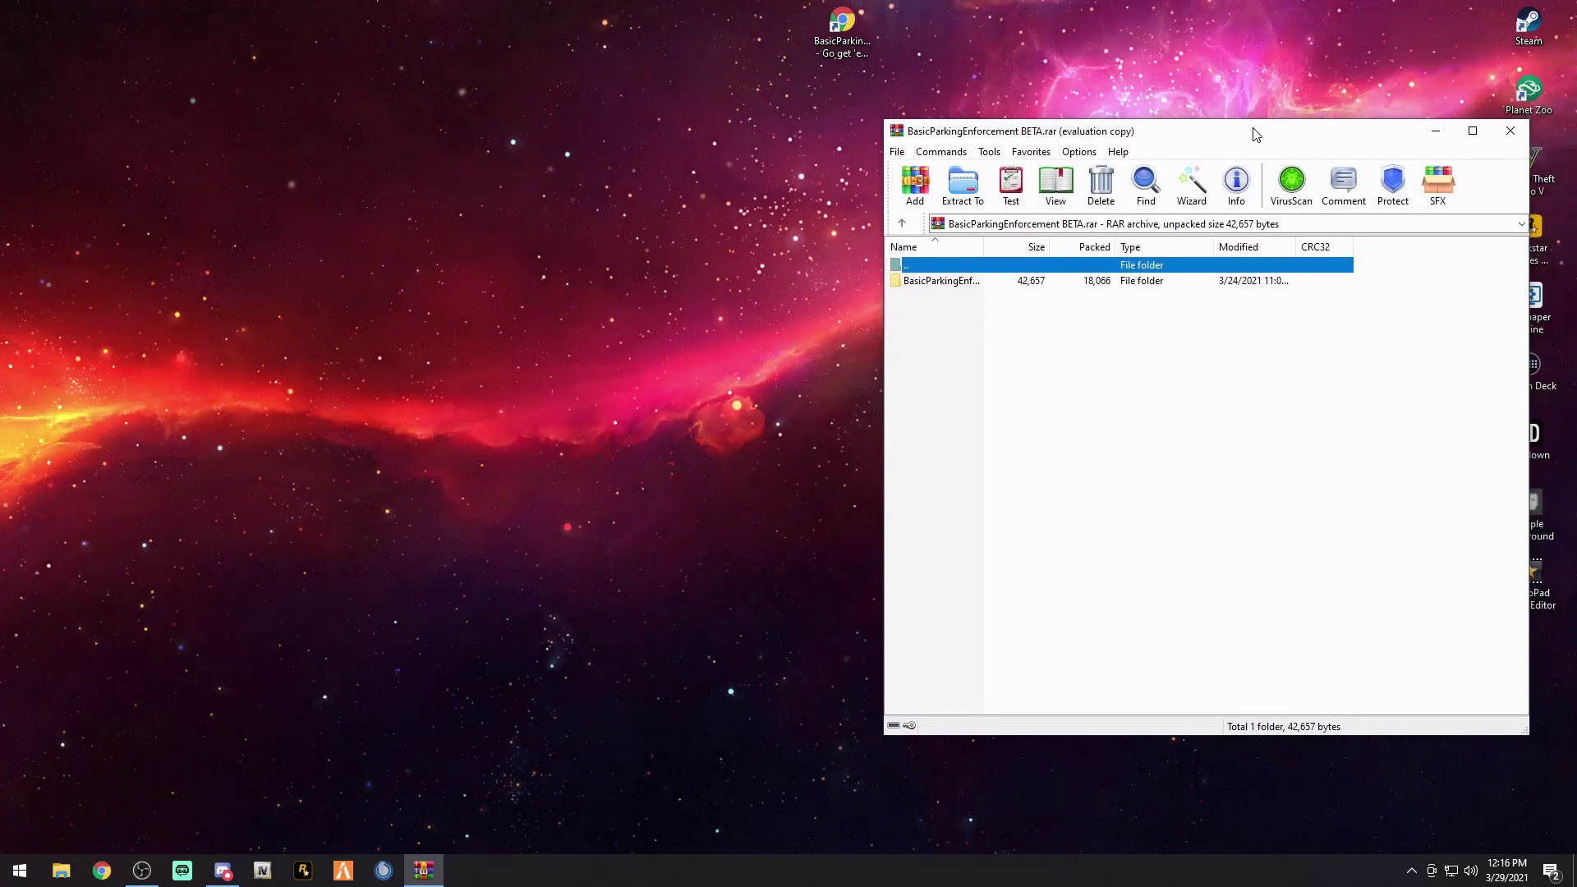
double_click(949, 282)
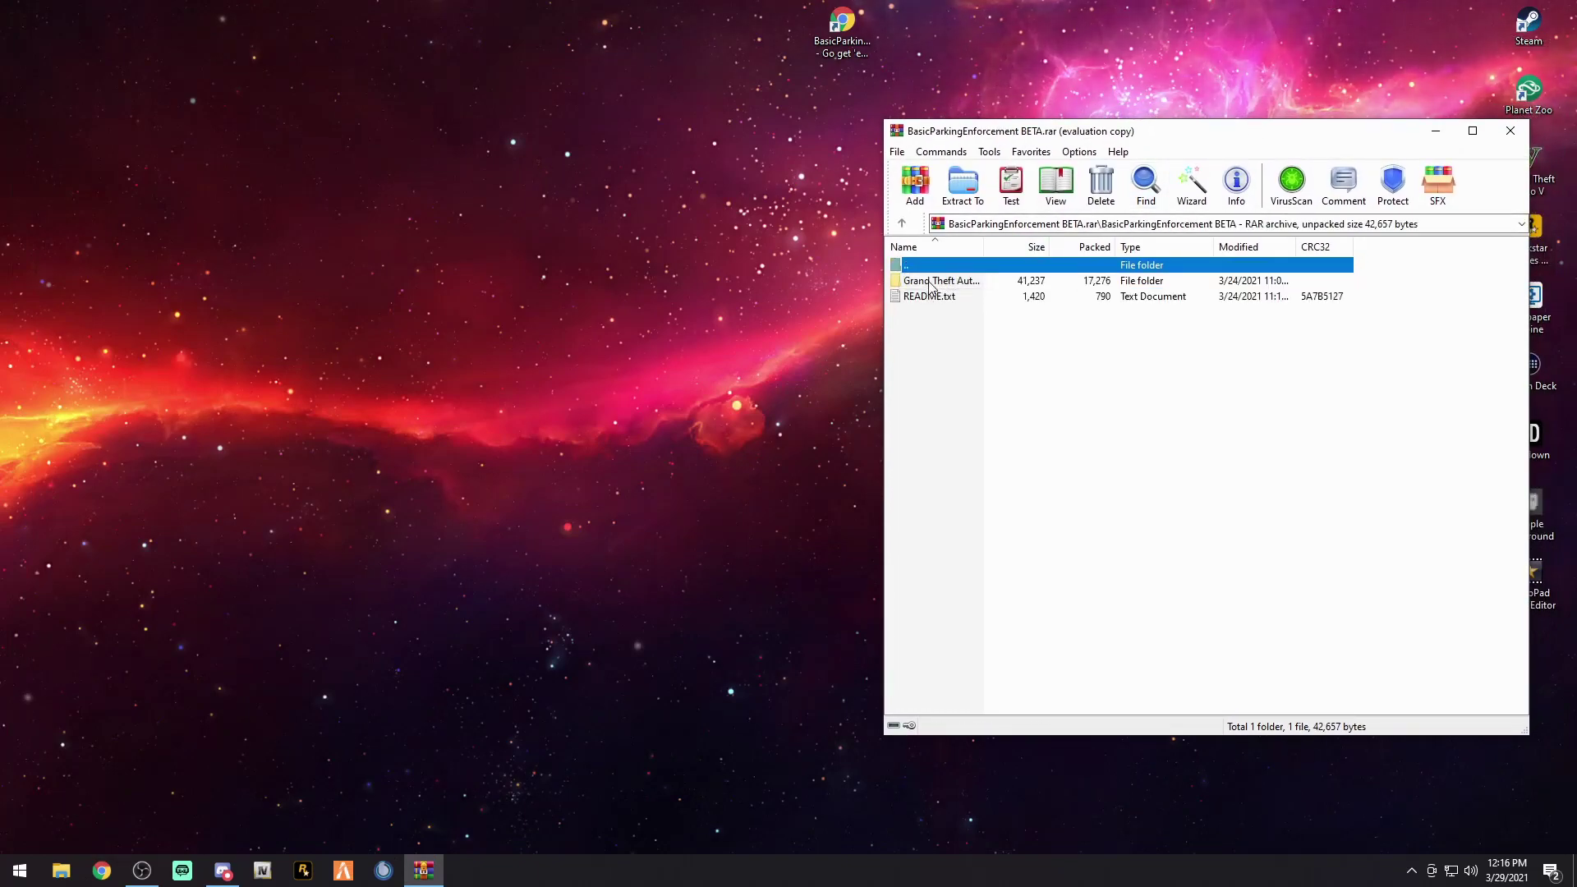
double_click(931, 281)
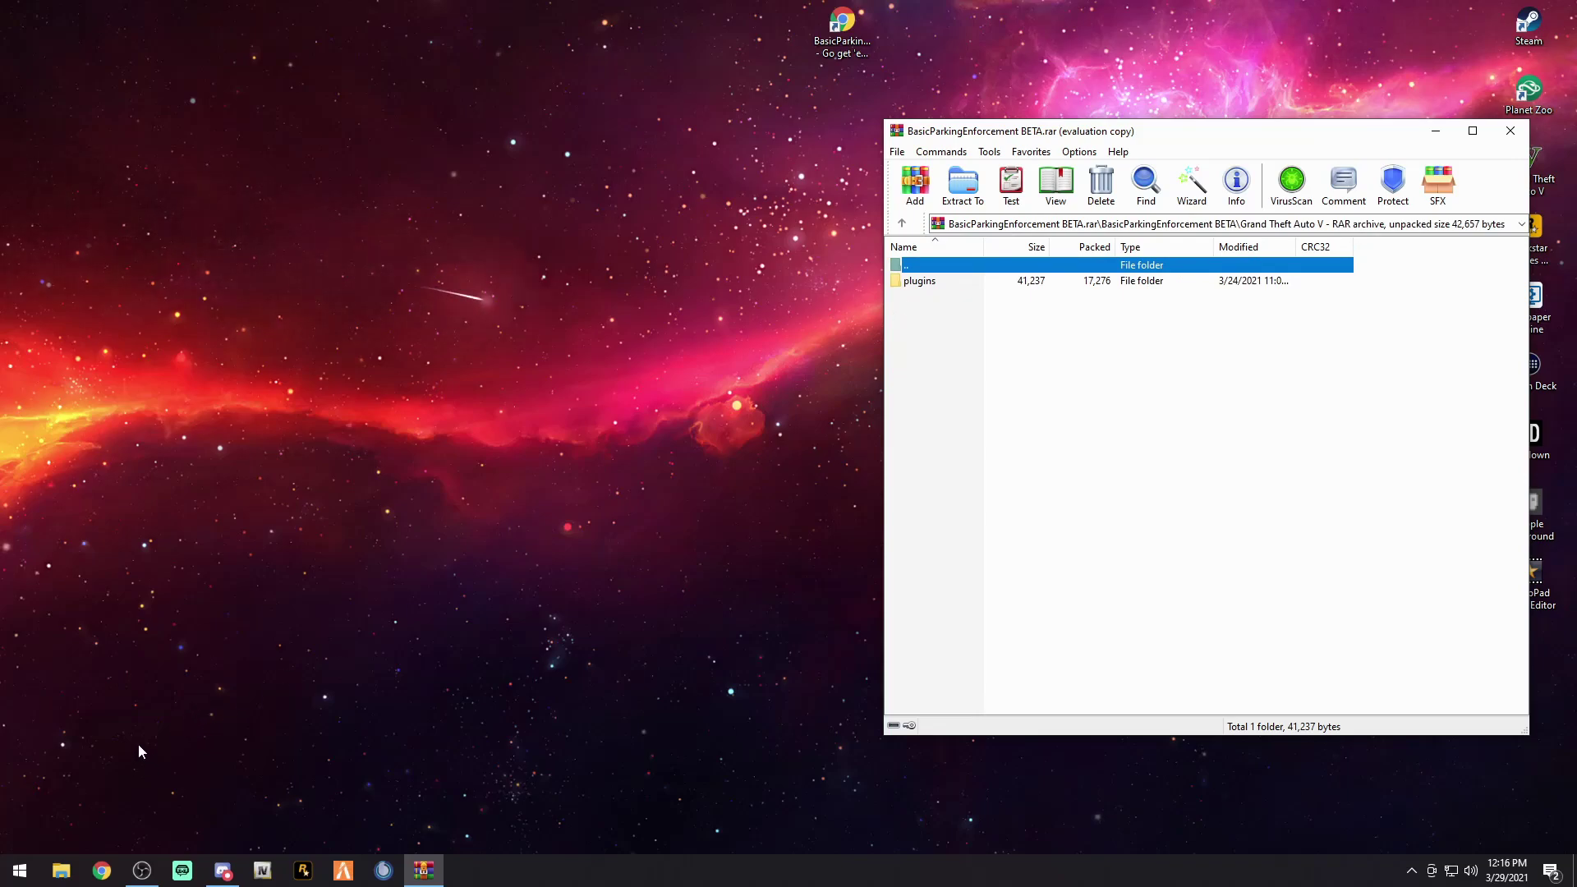
click(62, 870)
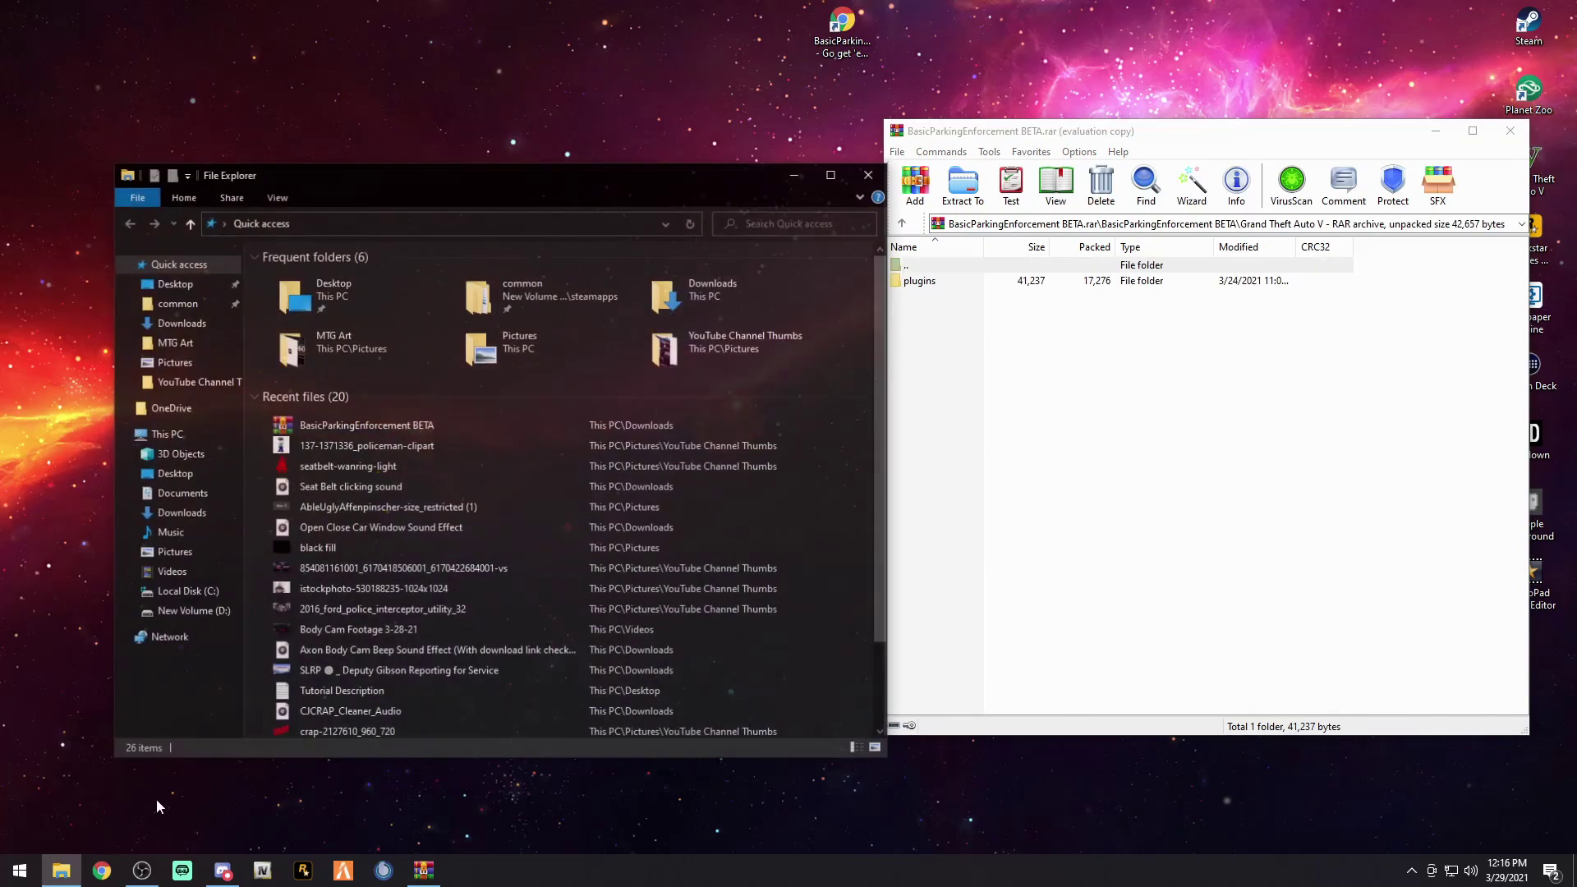
drag(584, 174, 570, 140)
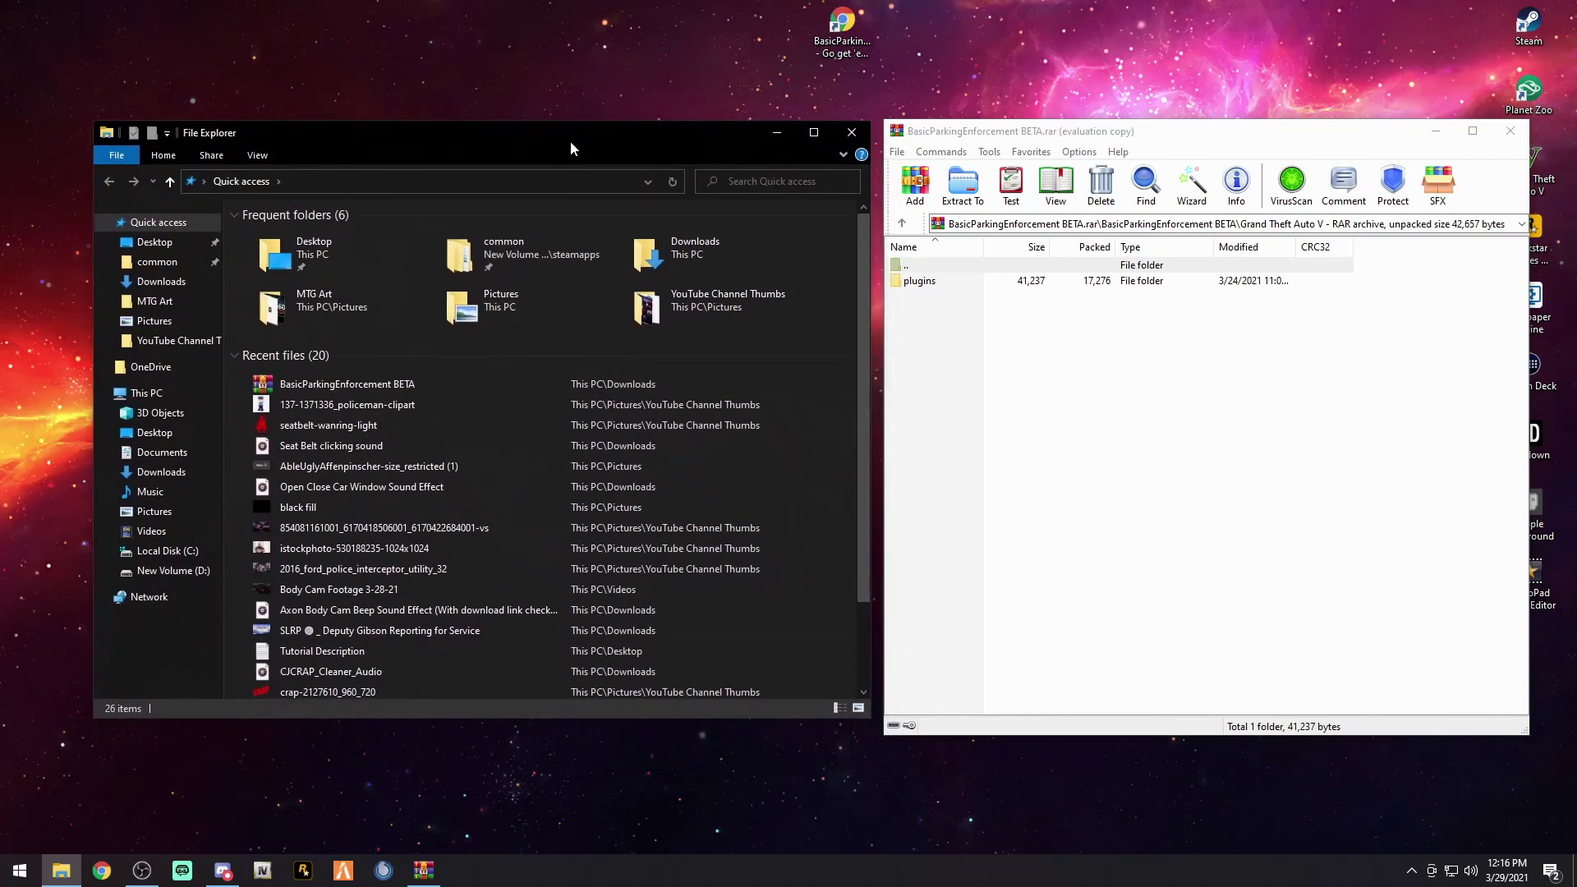
Browse to the Steam games folder at C:\Program Files (x86)\Steam\steamapps\common
click(169, 555)
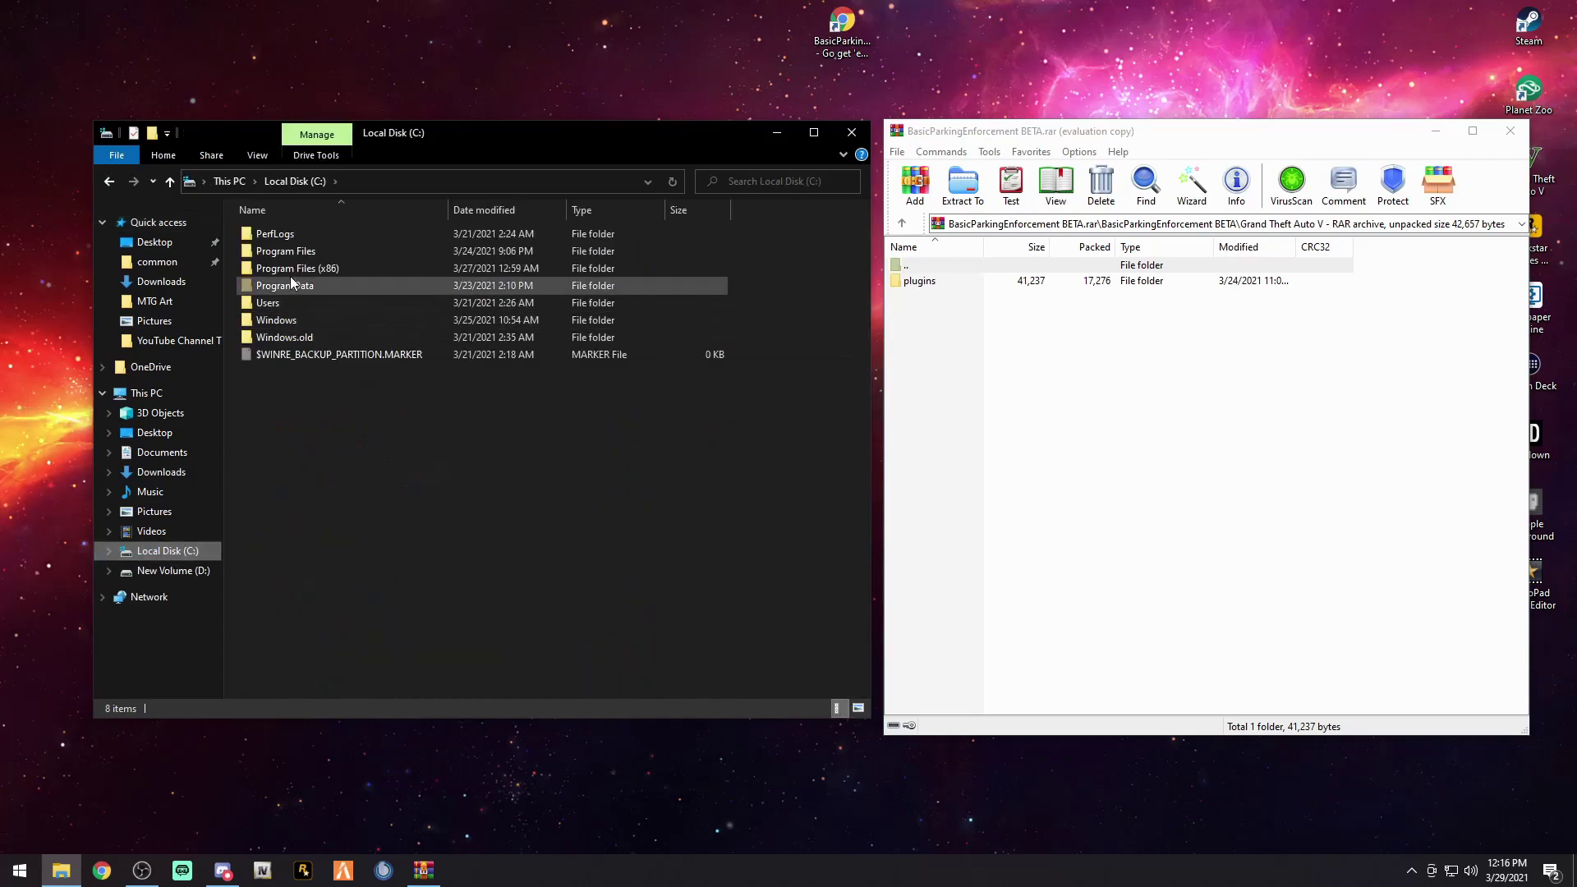
double_click(292, 271)
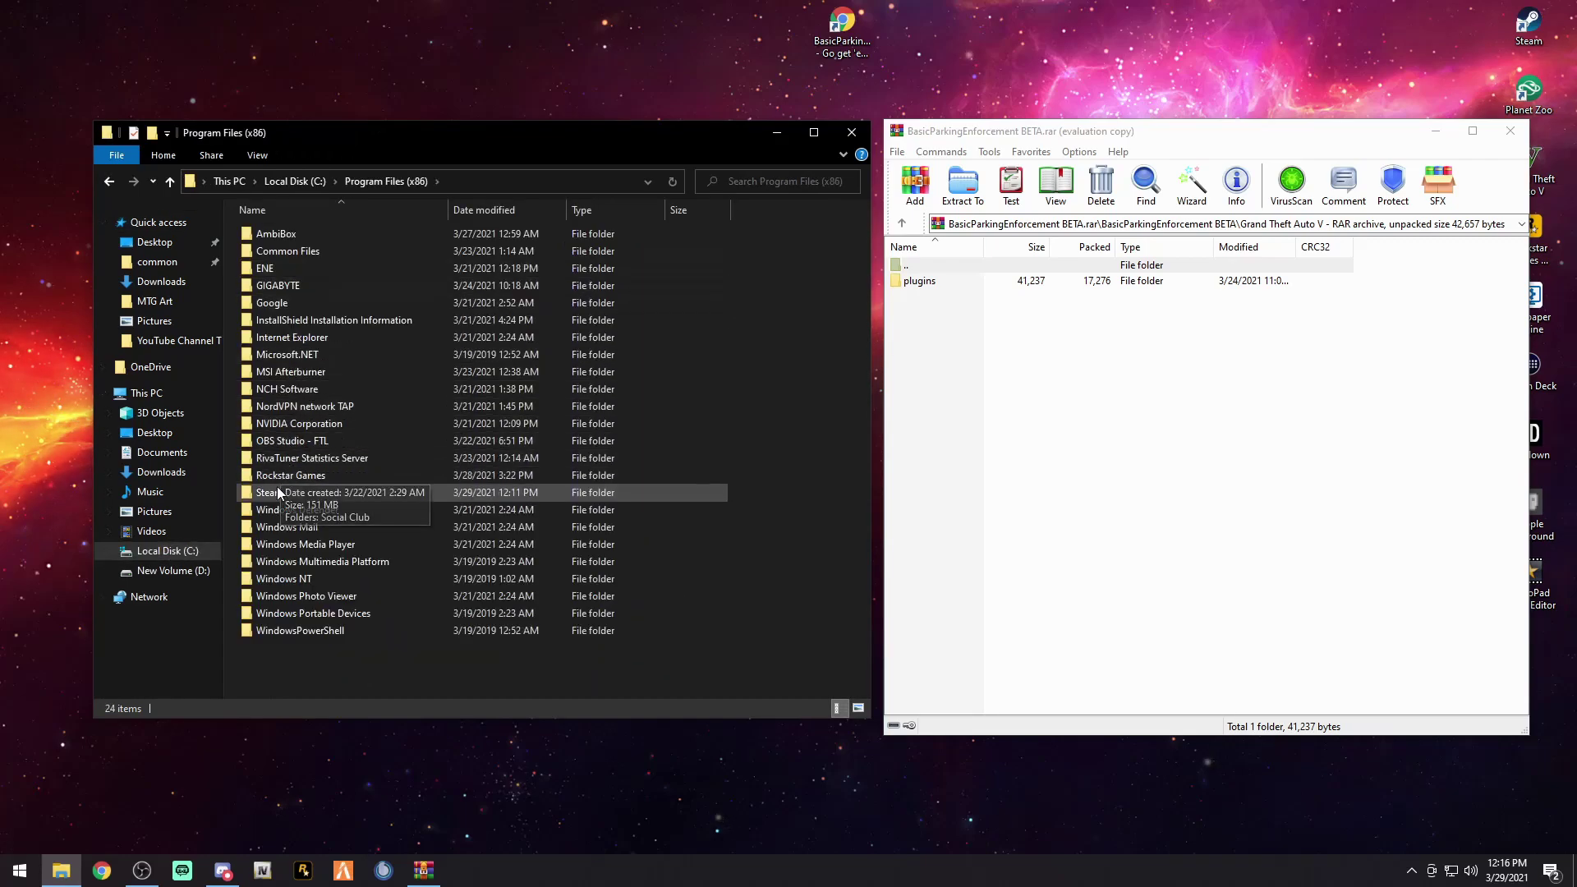
click(276, 491)
double_click(276, 491)
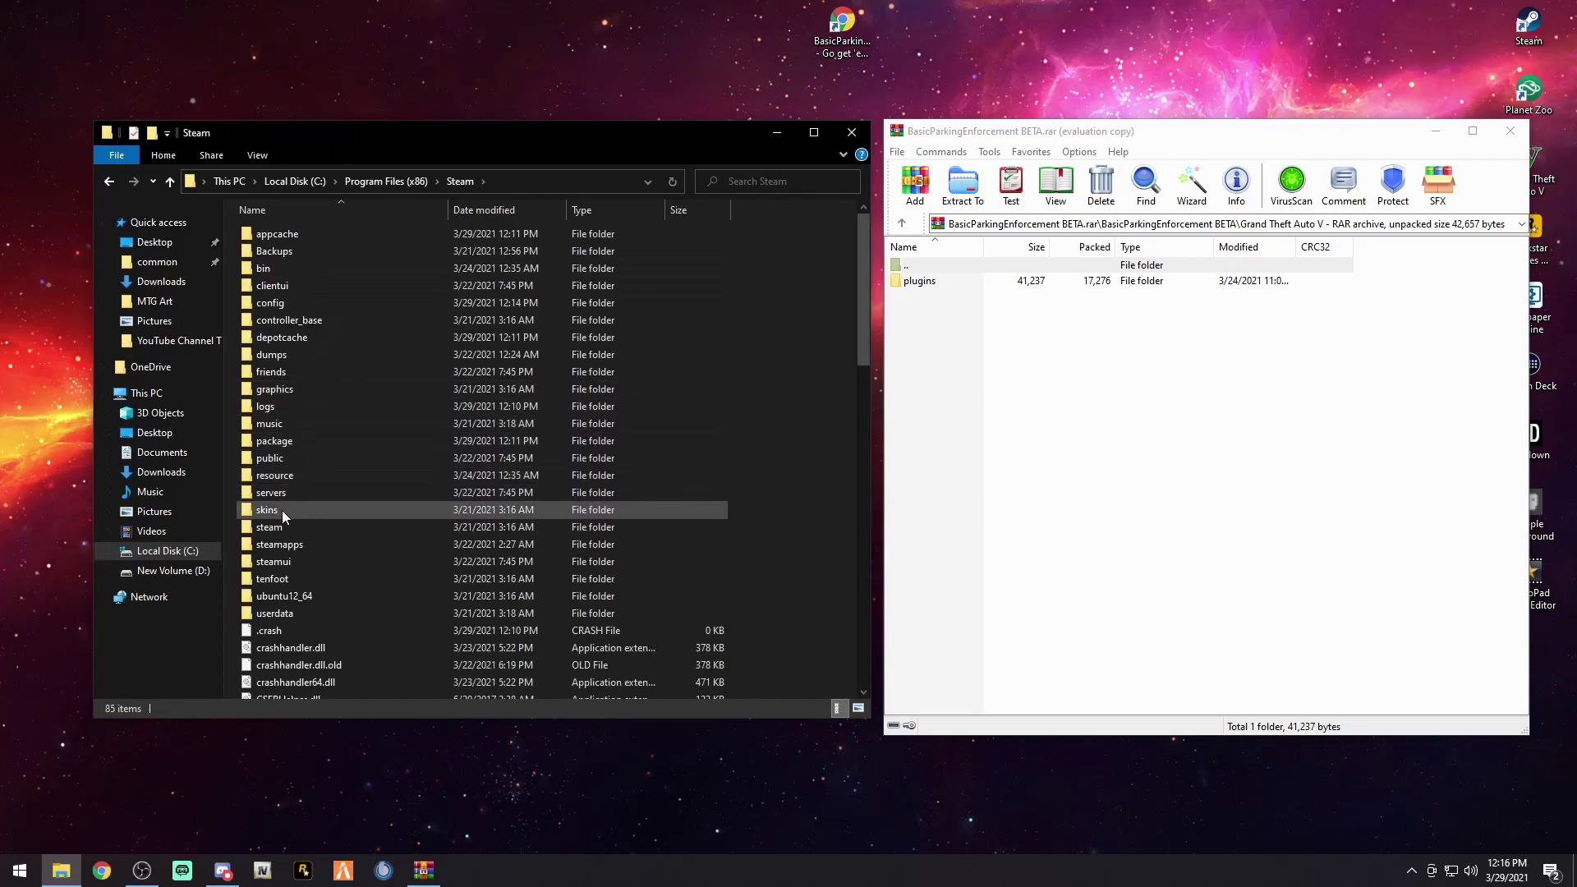
double_click(282, 538)
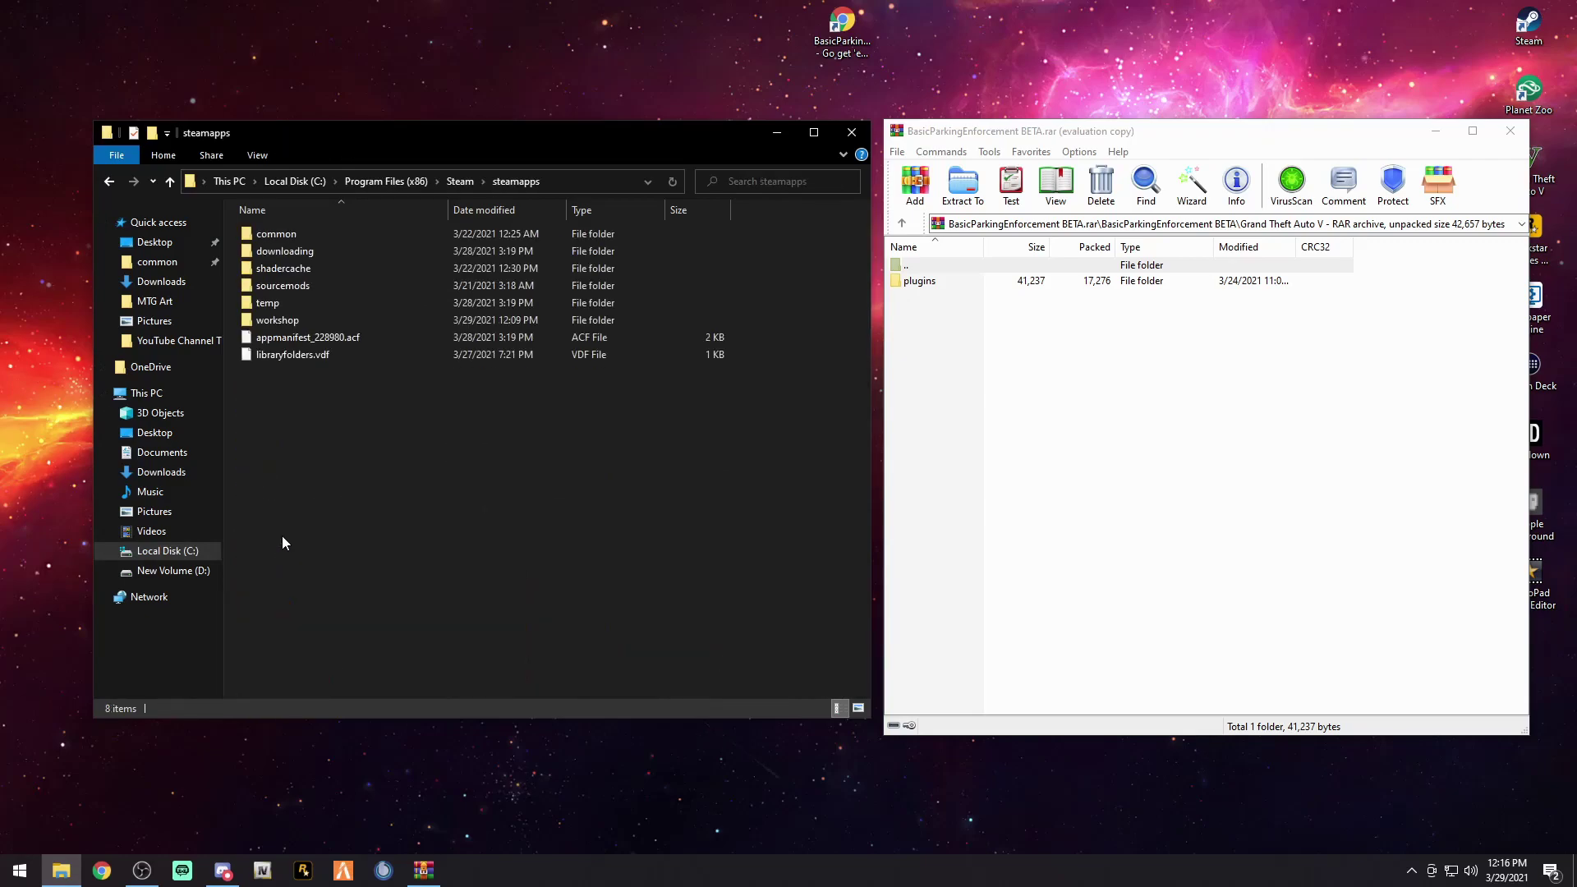
double_click(294, 235)
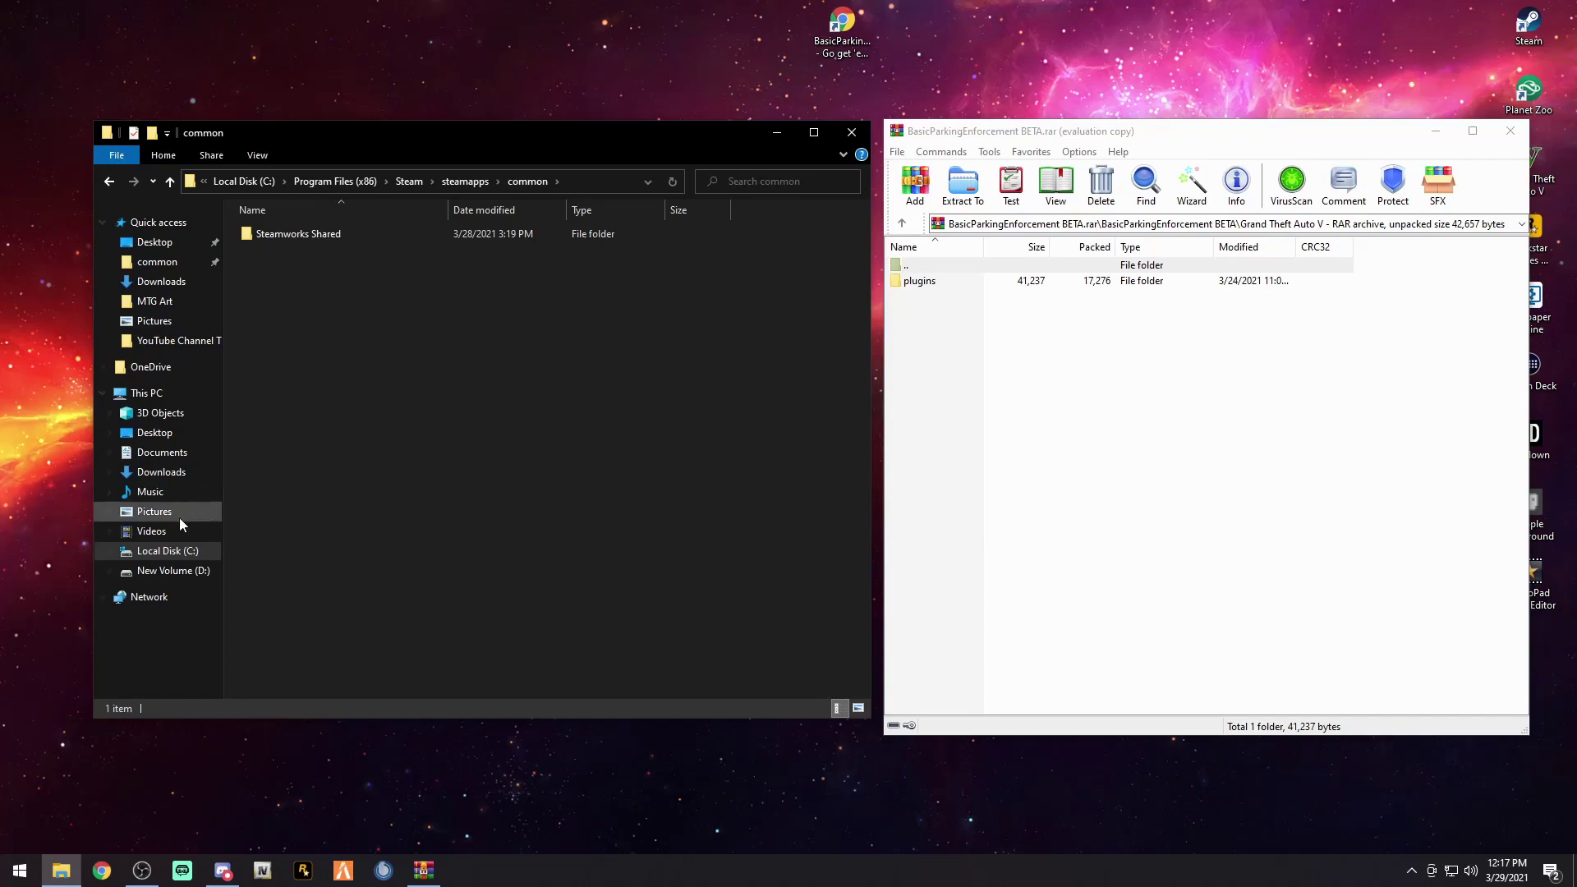
Open the game directory at D:\SteamLibrary\steamapps\common\Grand Theft Auto V in File Explorer
click(173, 570)
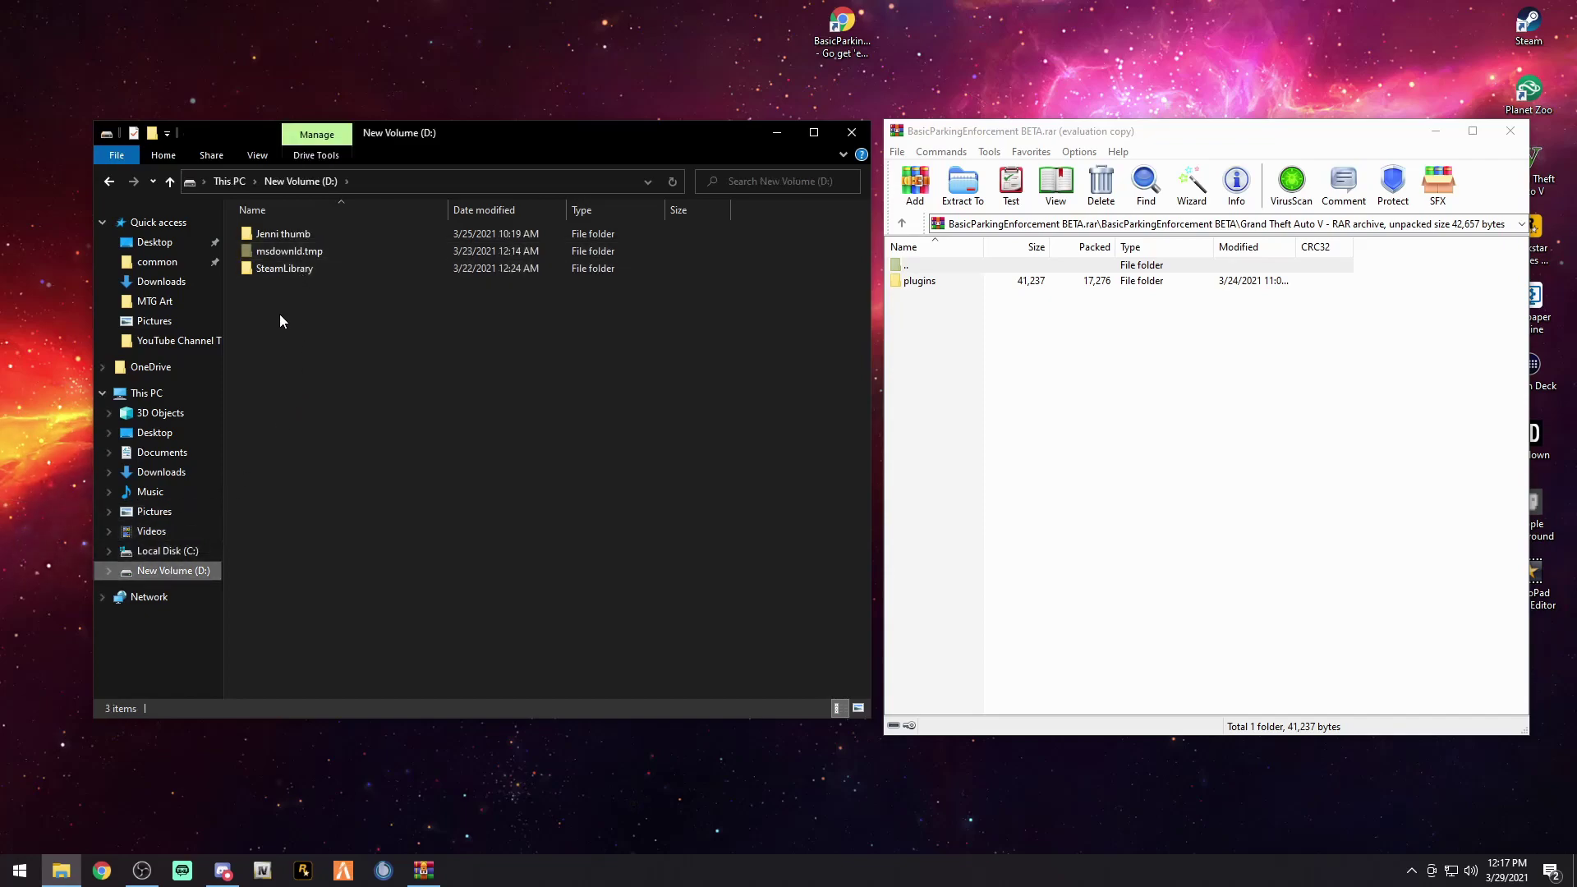
double_click(293, 269)
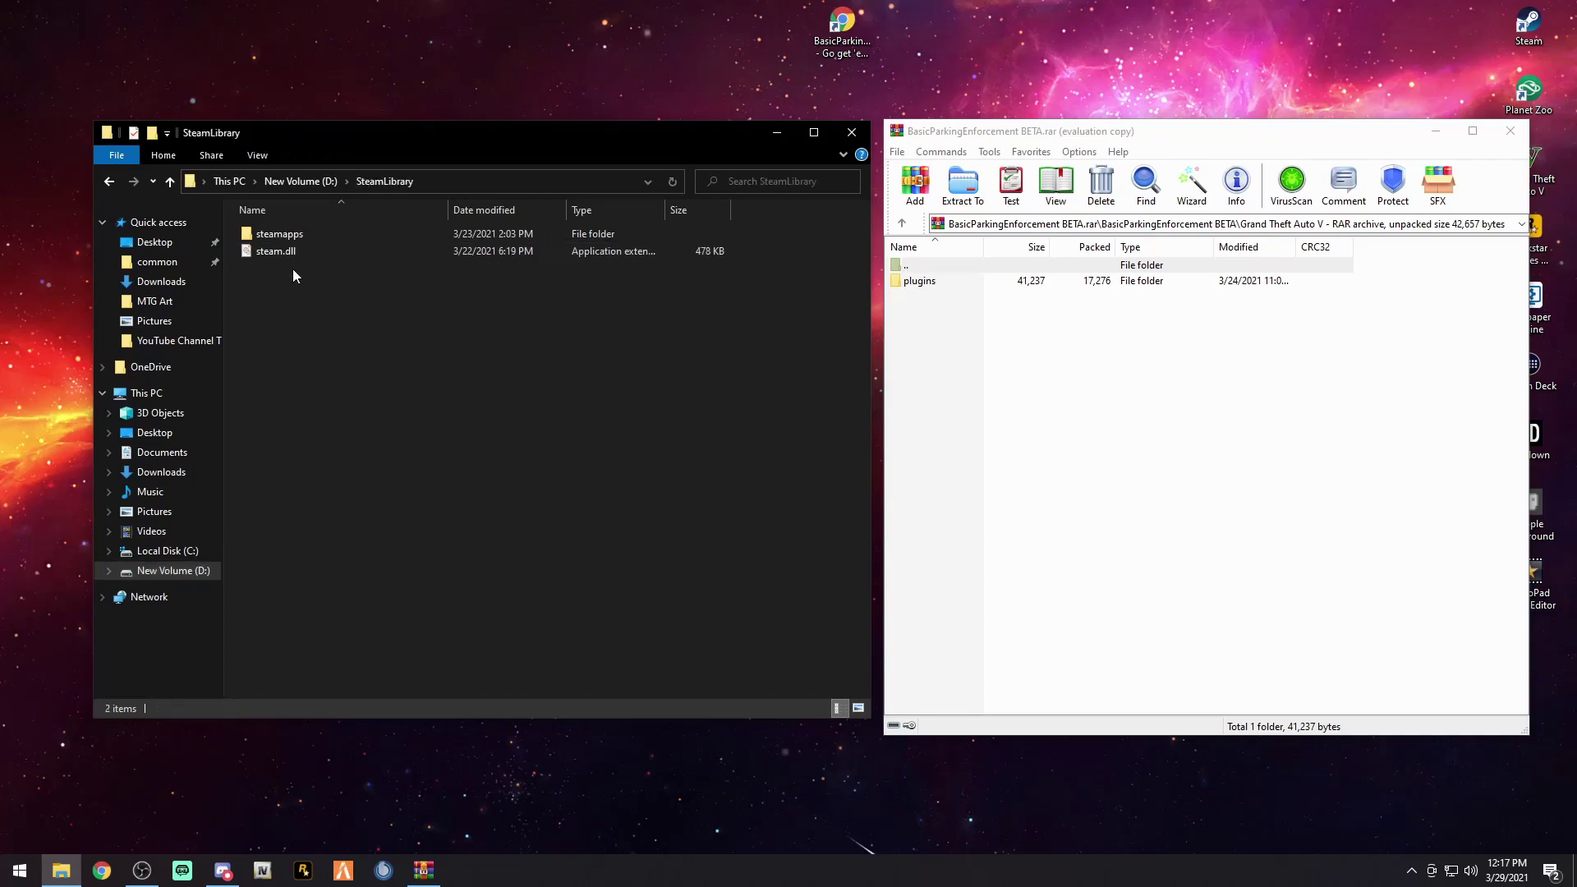
double_click(292, 235)
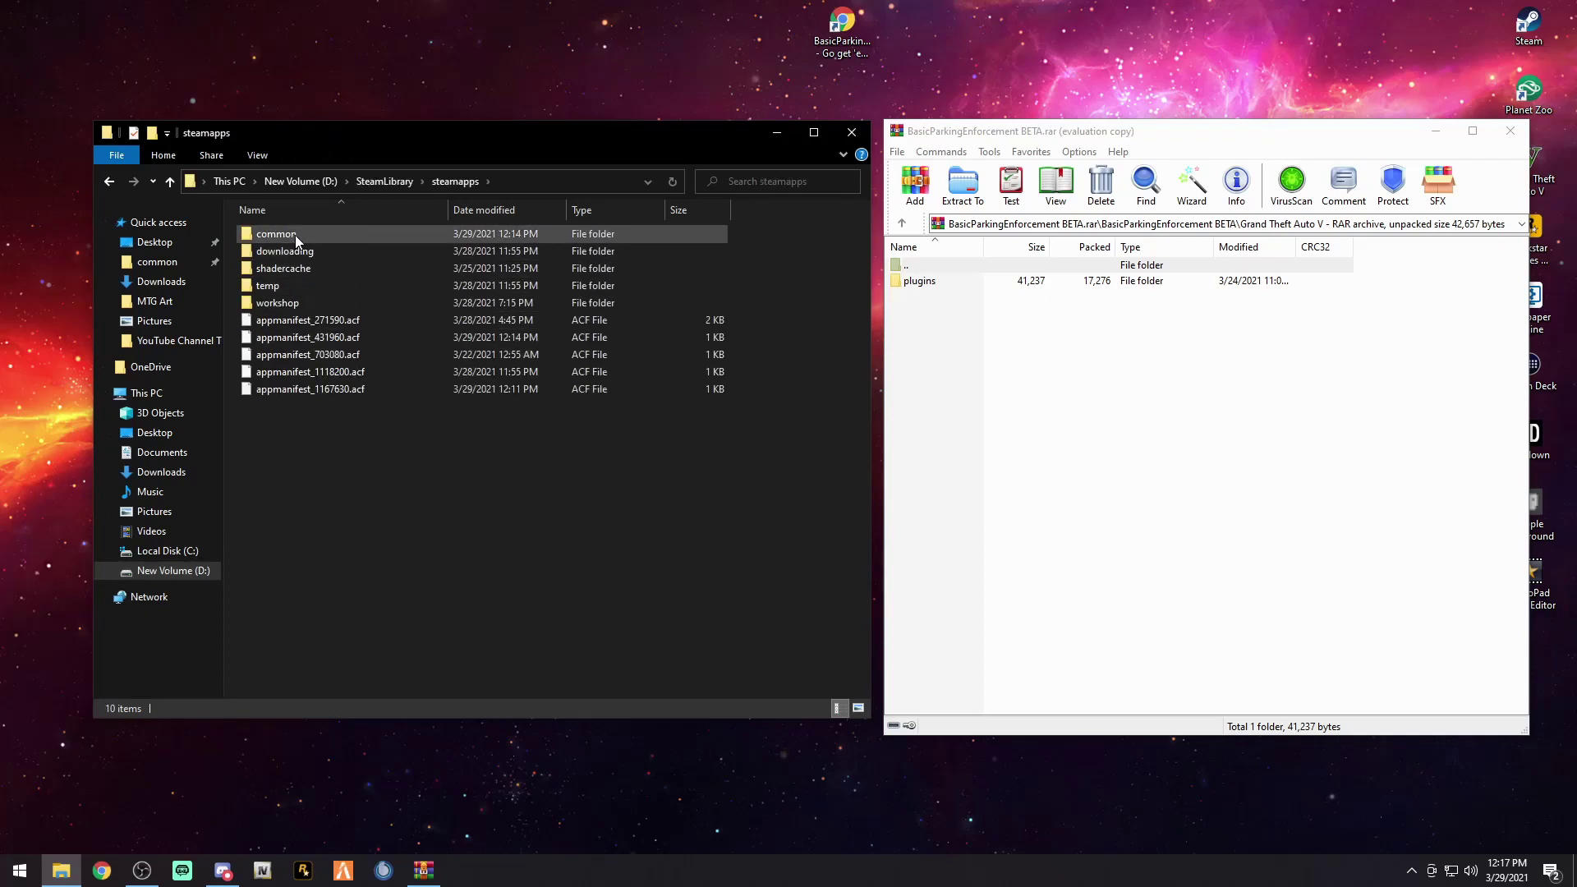
double_click(295, 234)
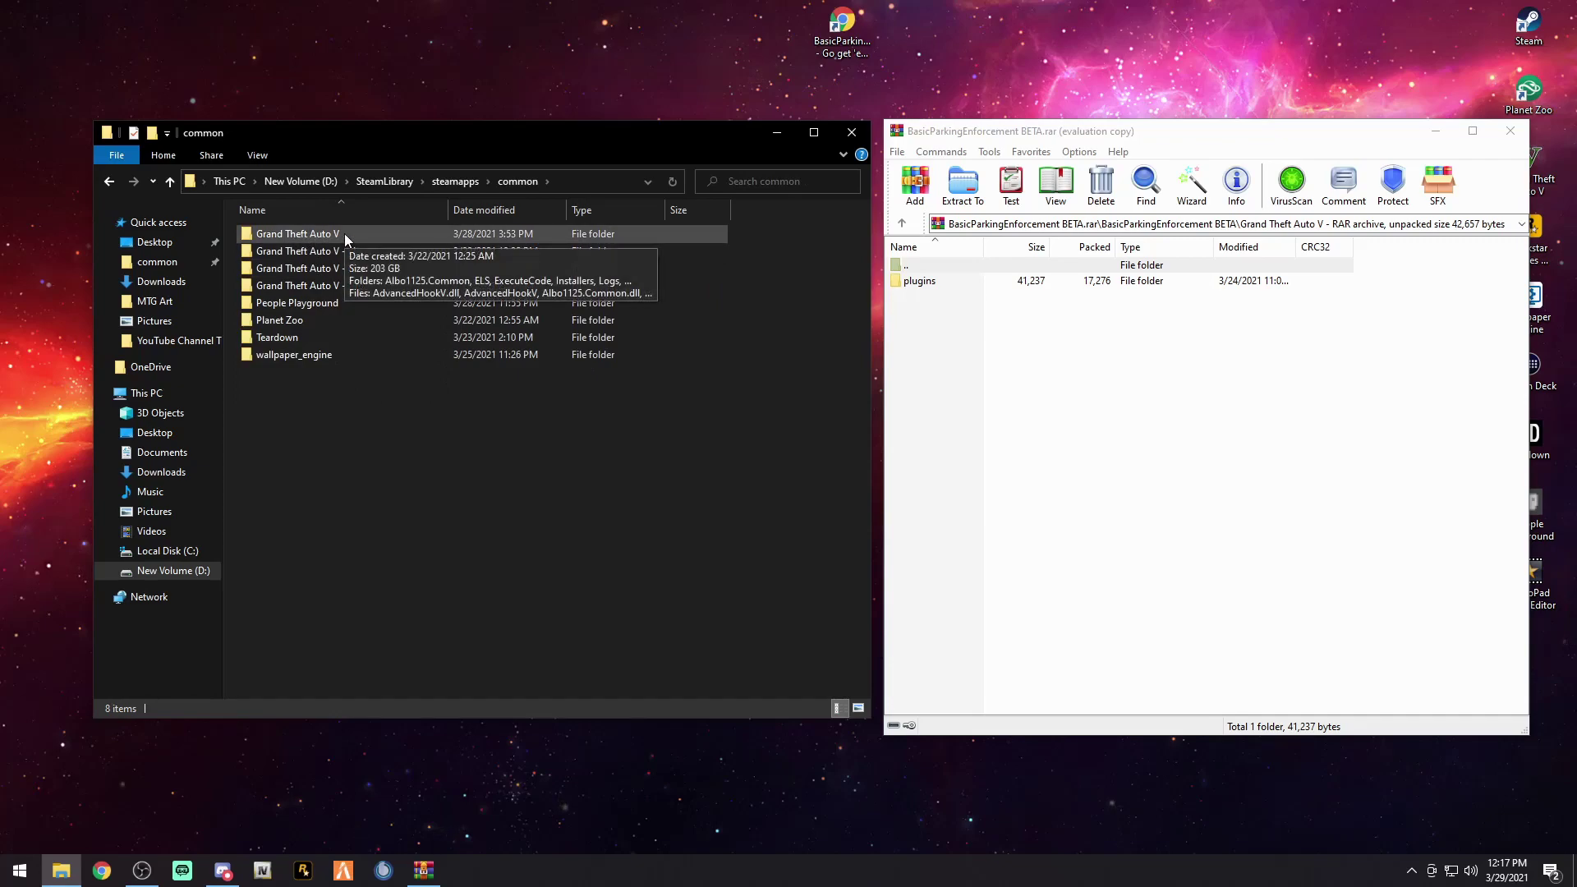
double_click(343, 233)
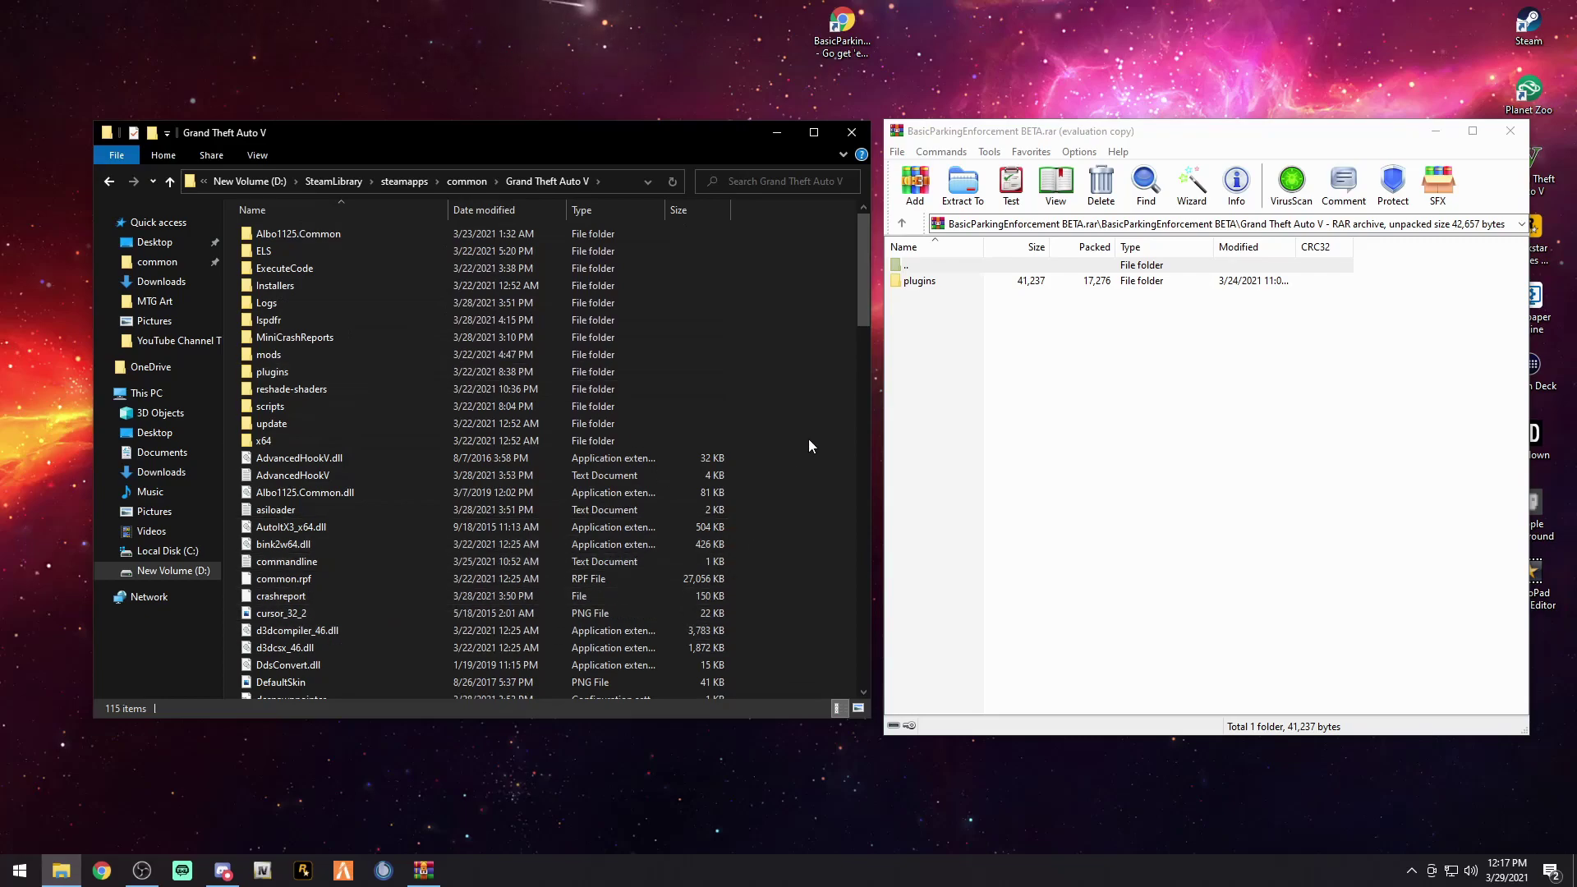
Extract the plugins folder from the archive's Grand Theft Auto V folder into the Grand Theft Auto V game directory
click(901, 224)
click(902, 224)
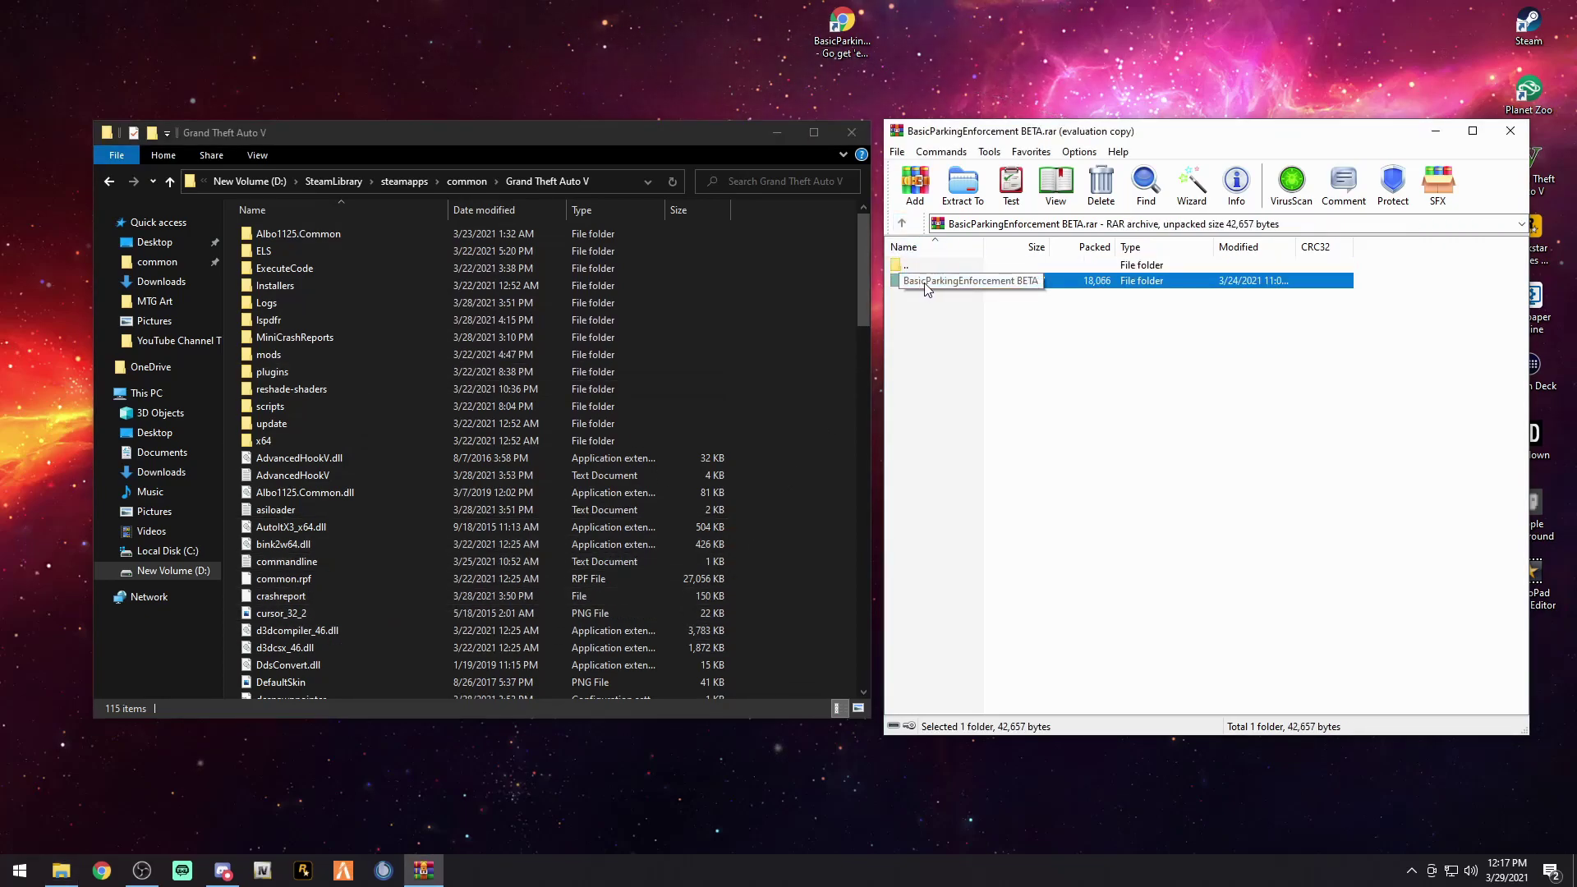
double_click(927, 282)
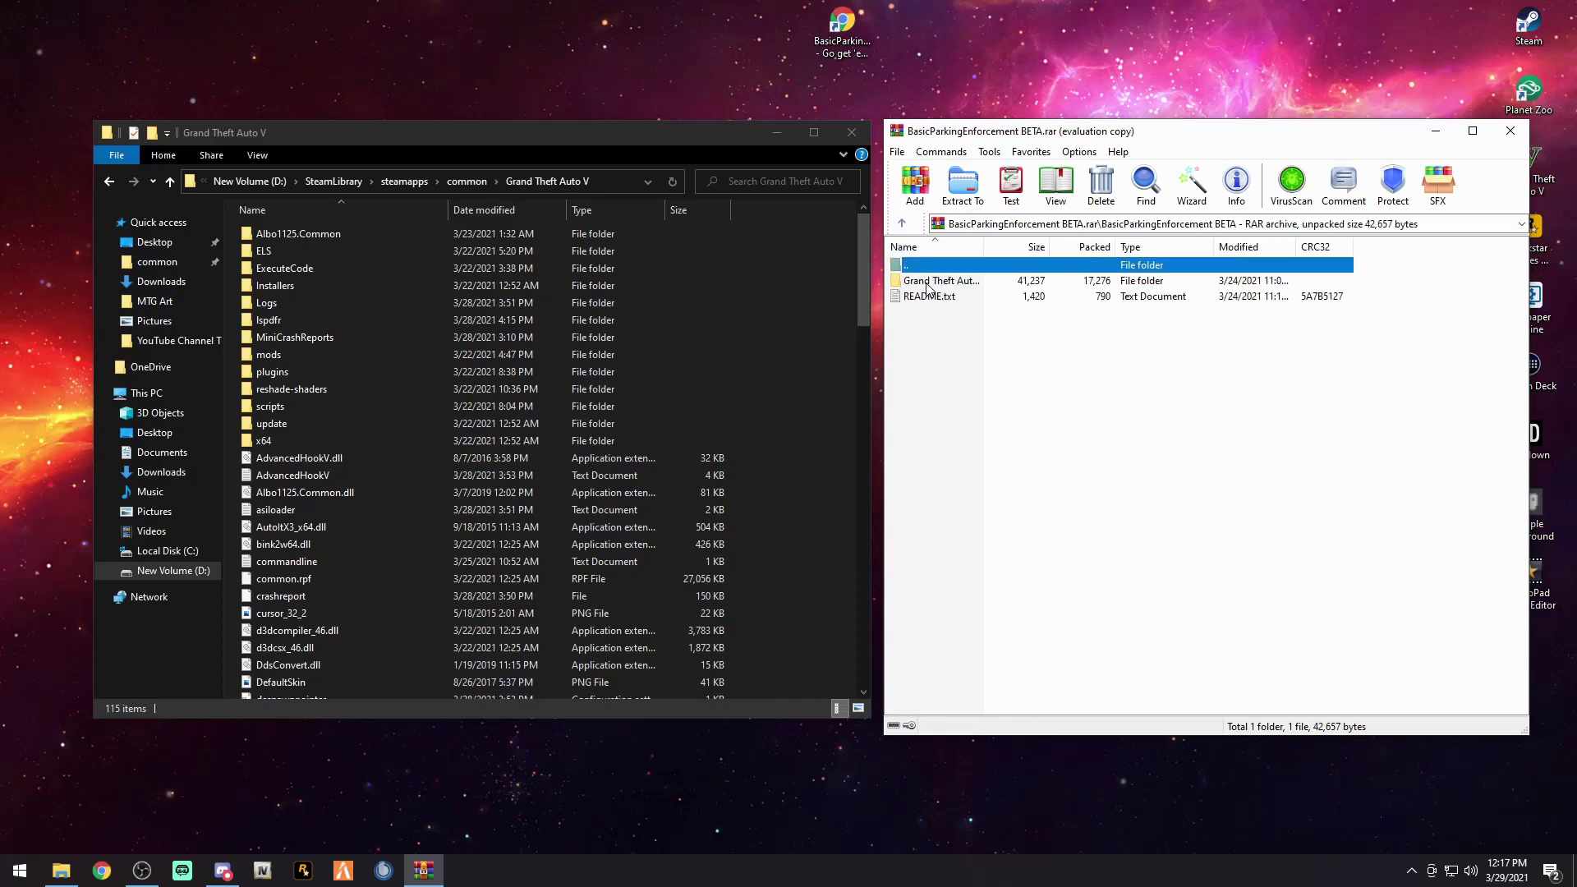
double_click(927, 284)
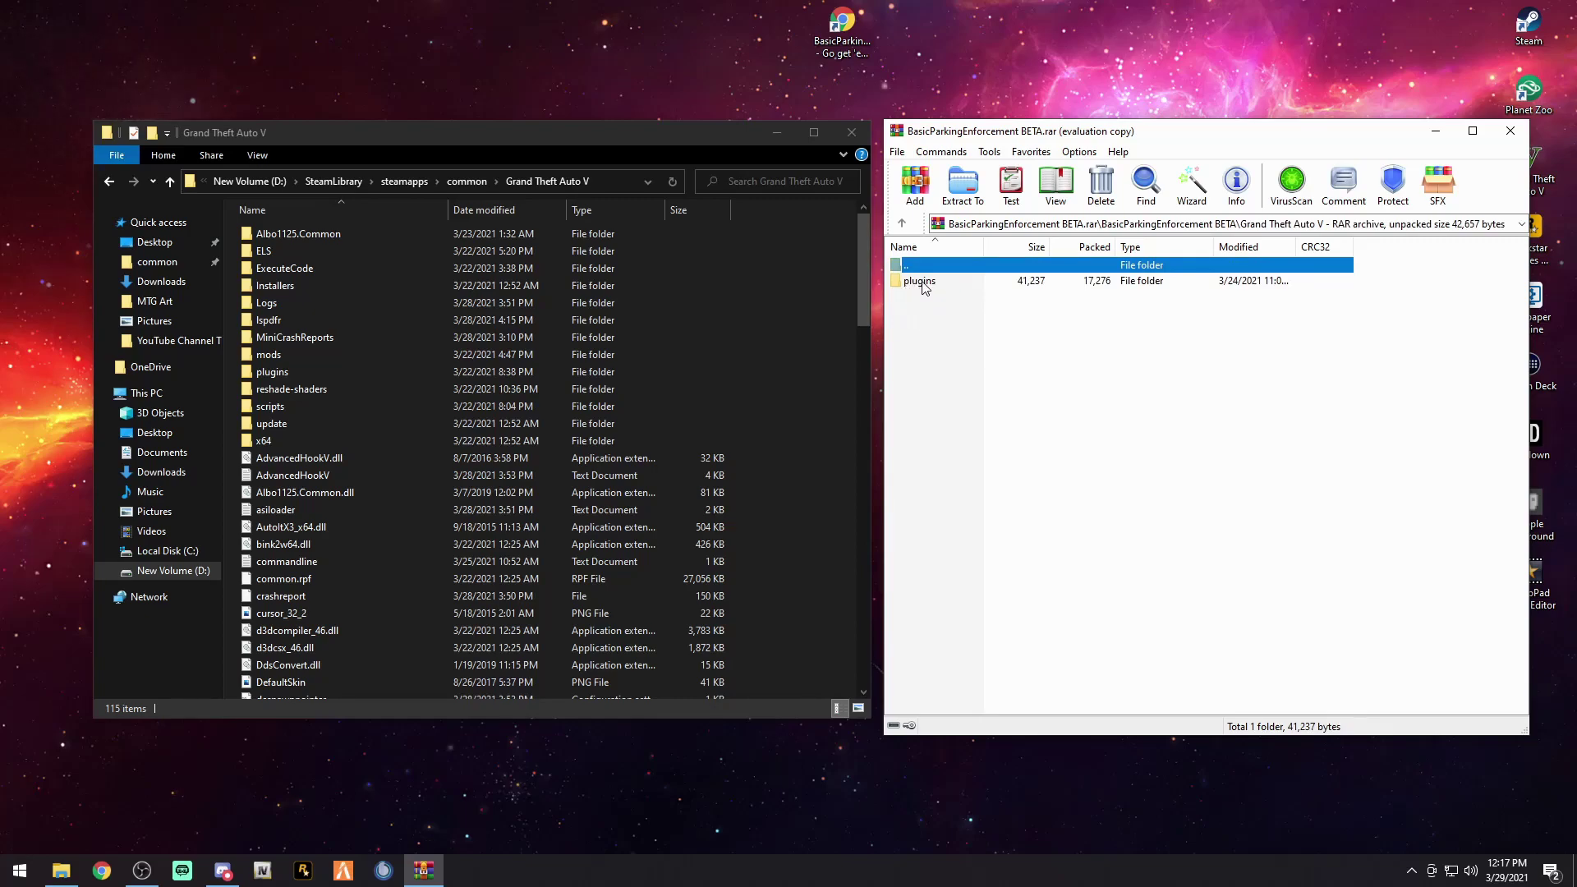
drag(922, 284, 910, 311)
drag(825, 420, 825, 420)
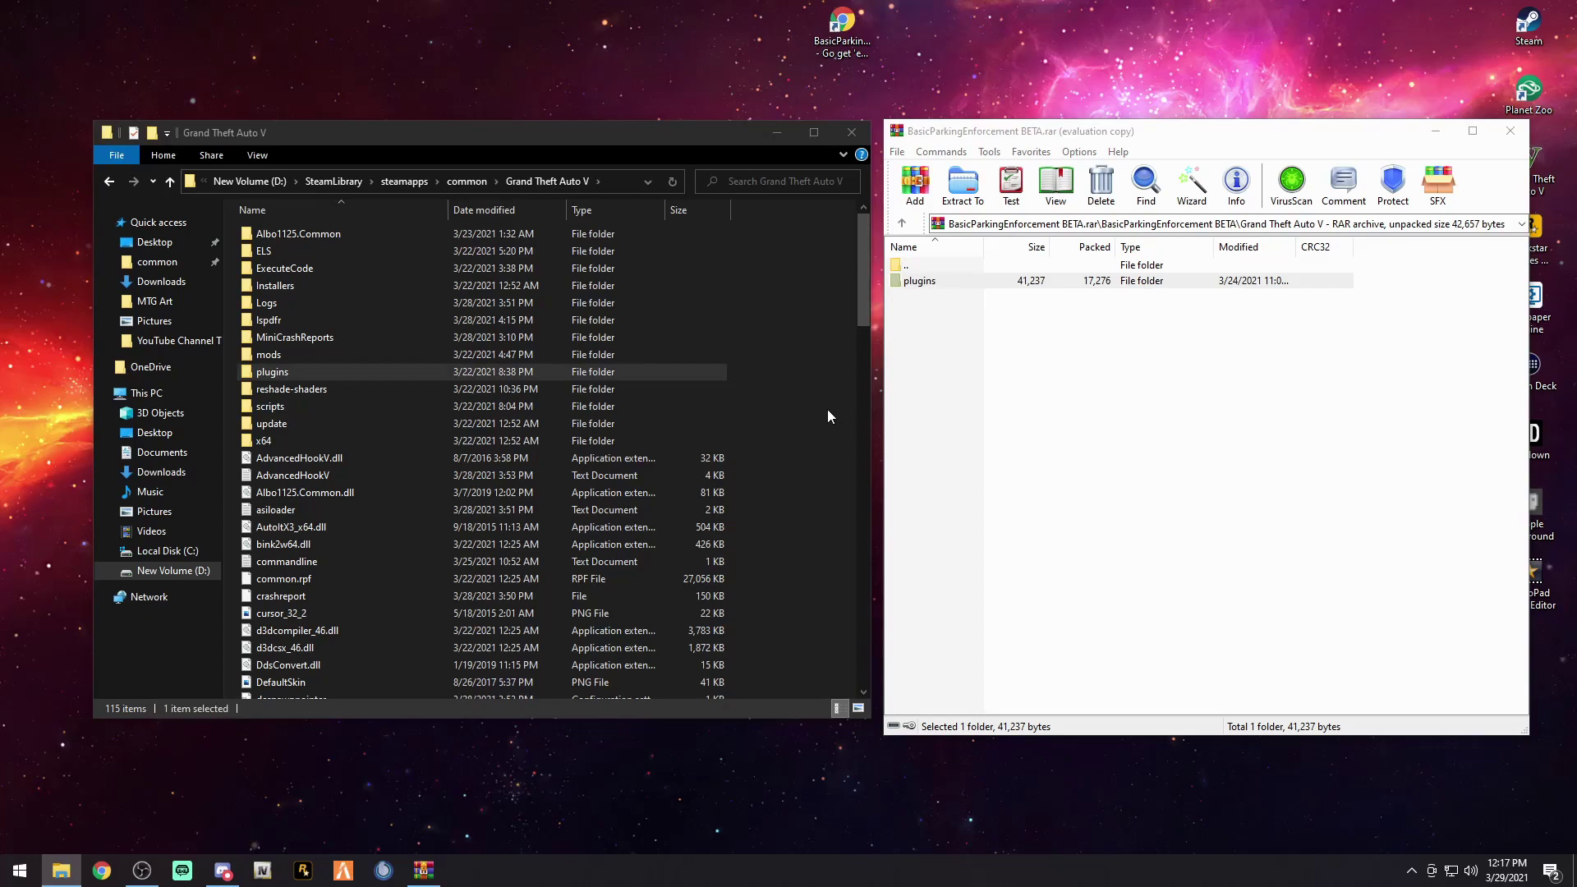
Examine the contents of the archive's plugins\LSPDFR folder and close the archive
double_click(926, 284)
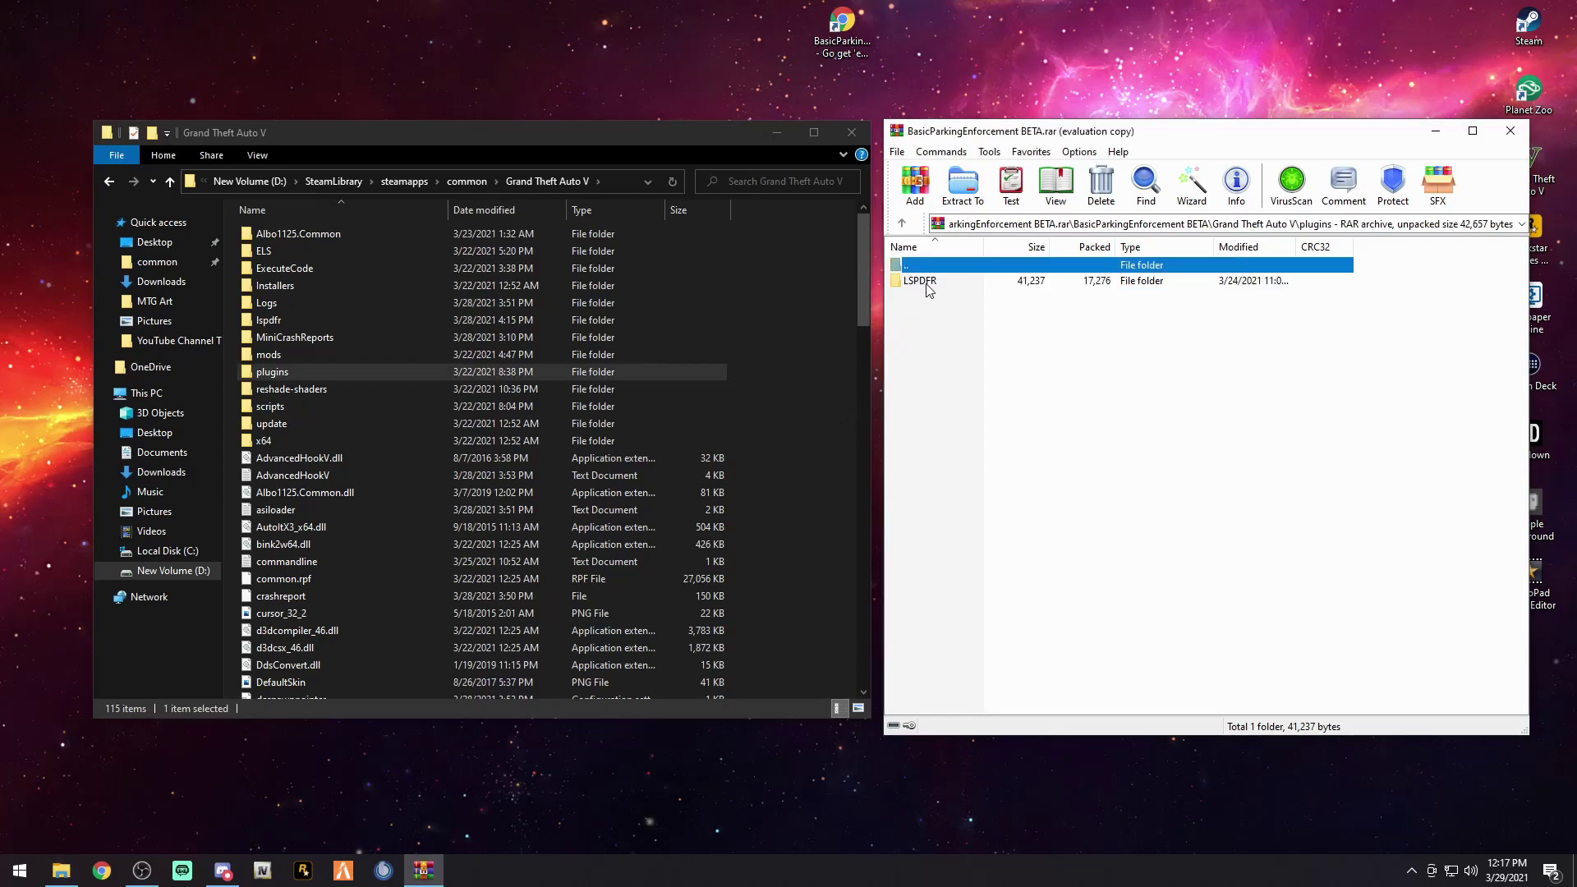
double_click(928, 285)
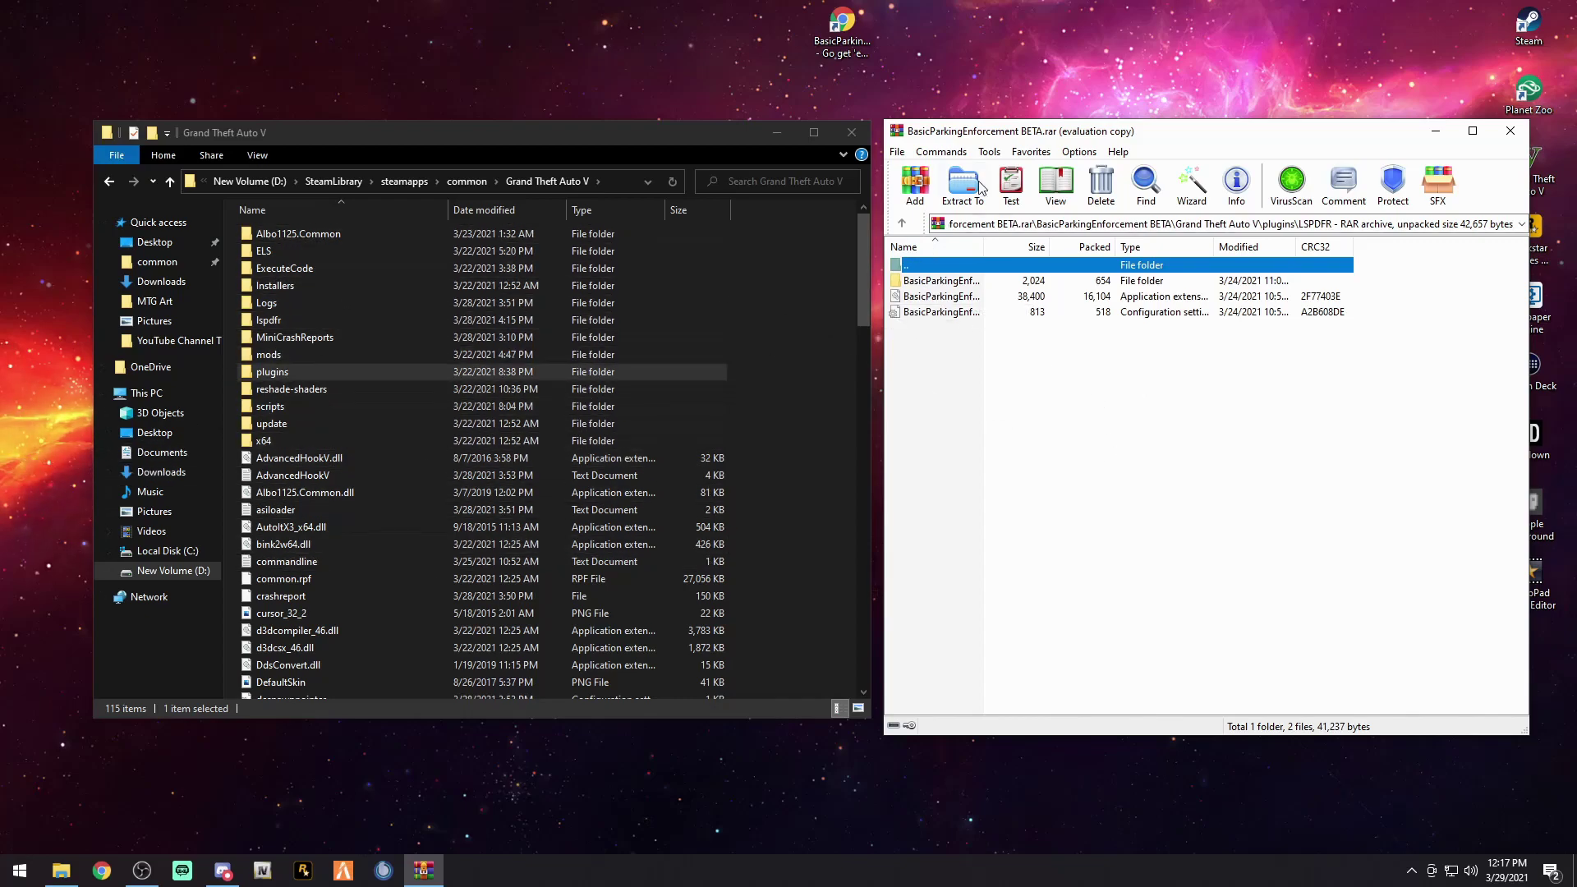
click(1508, 130)
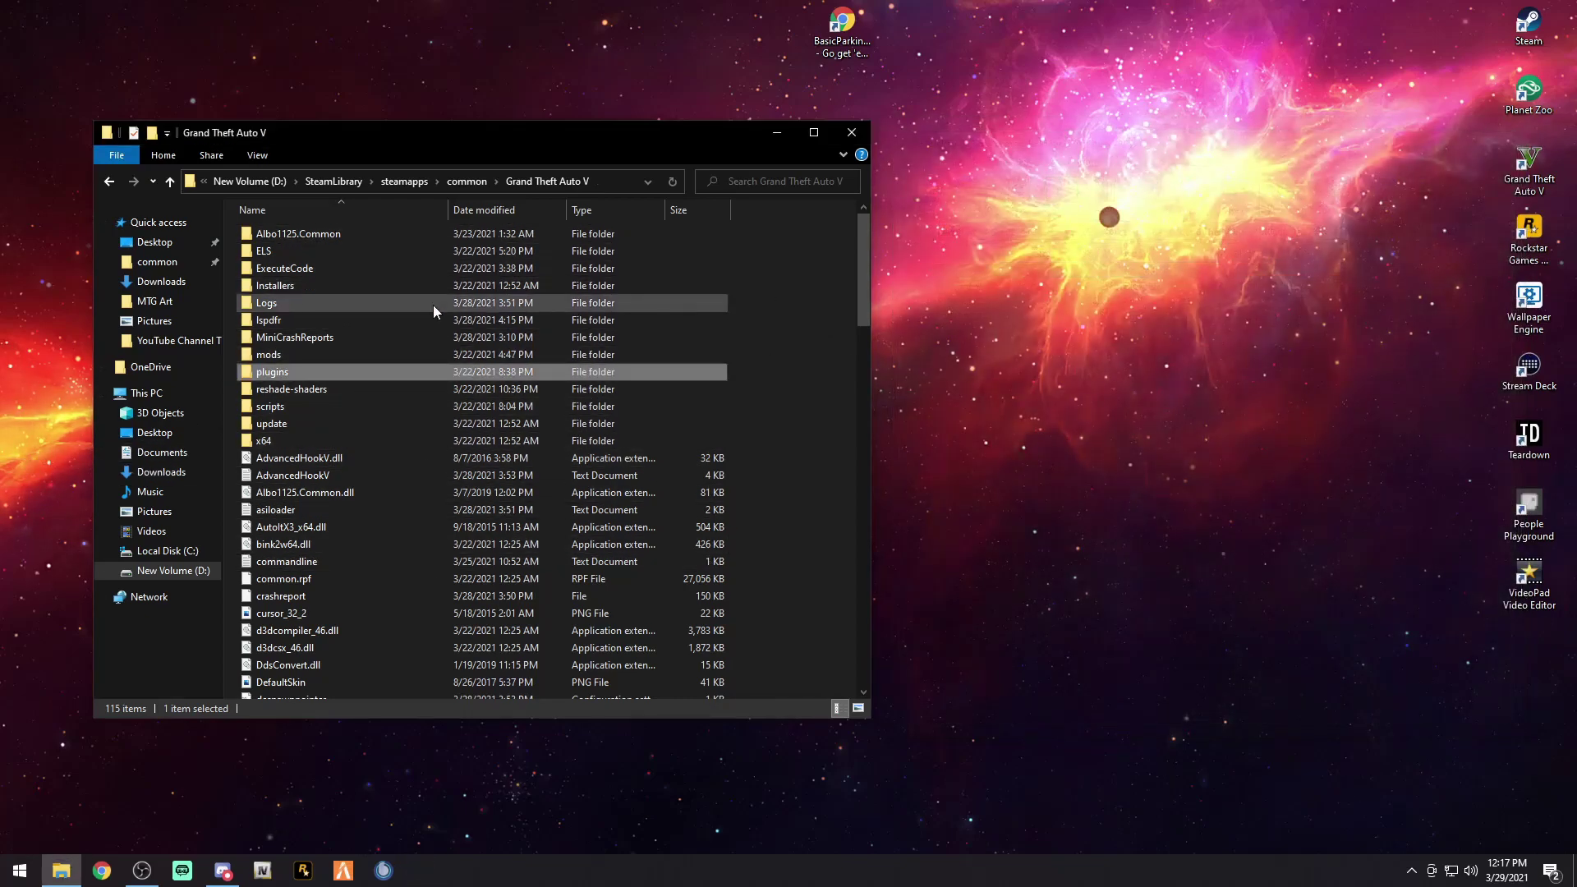
Open the game directory's plugins\LSPDFR folder and select the BasicParkingEnforcement folder to check the installation
double_click(271, 375)
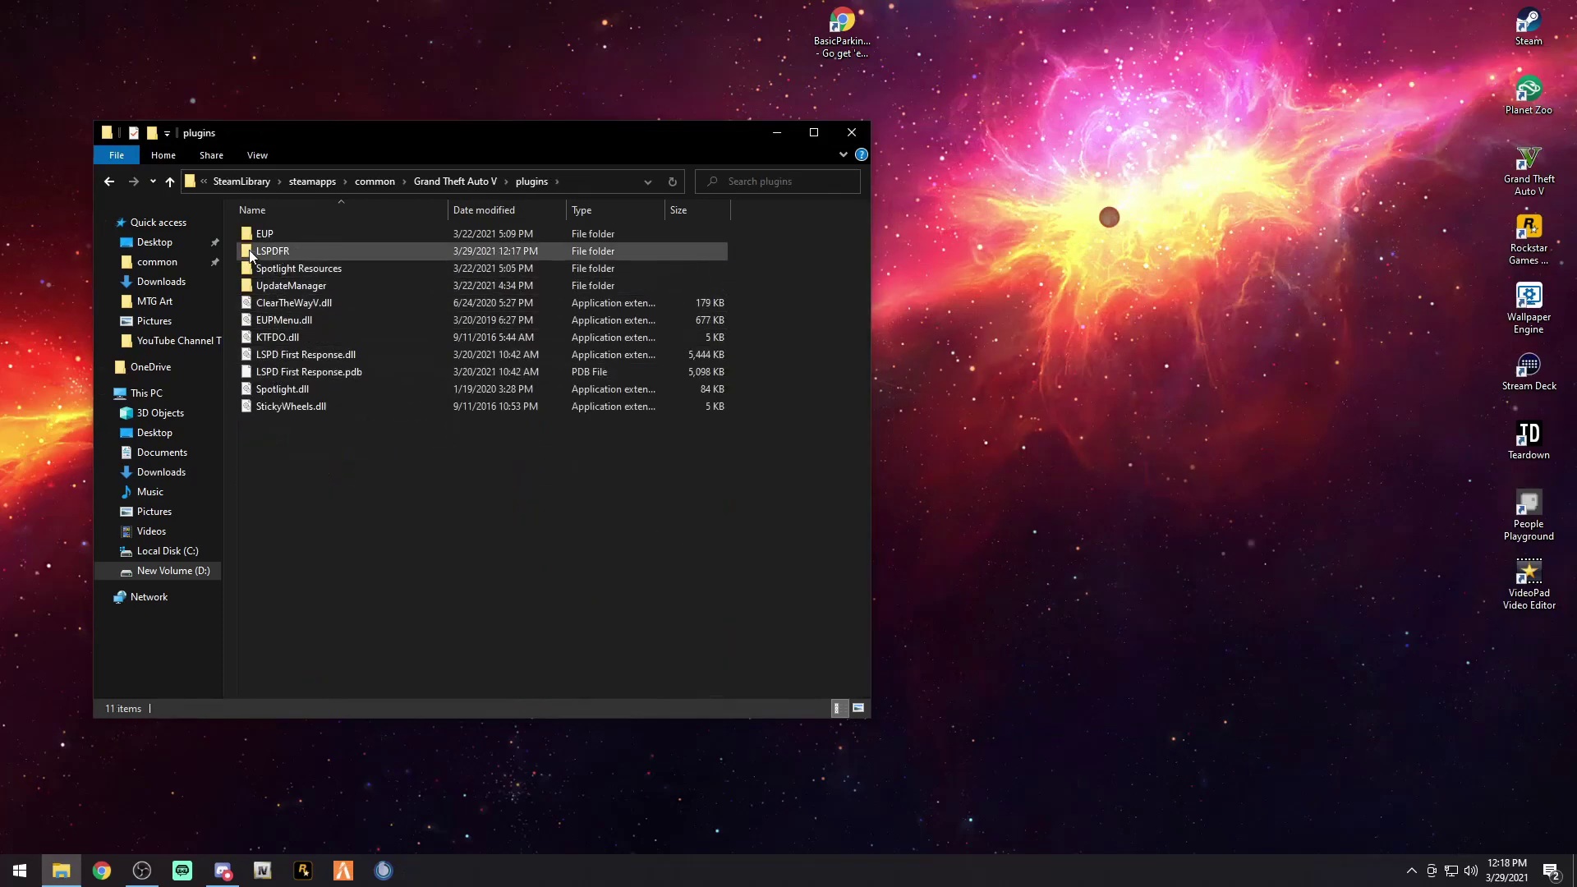
double_click(296, 250)
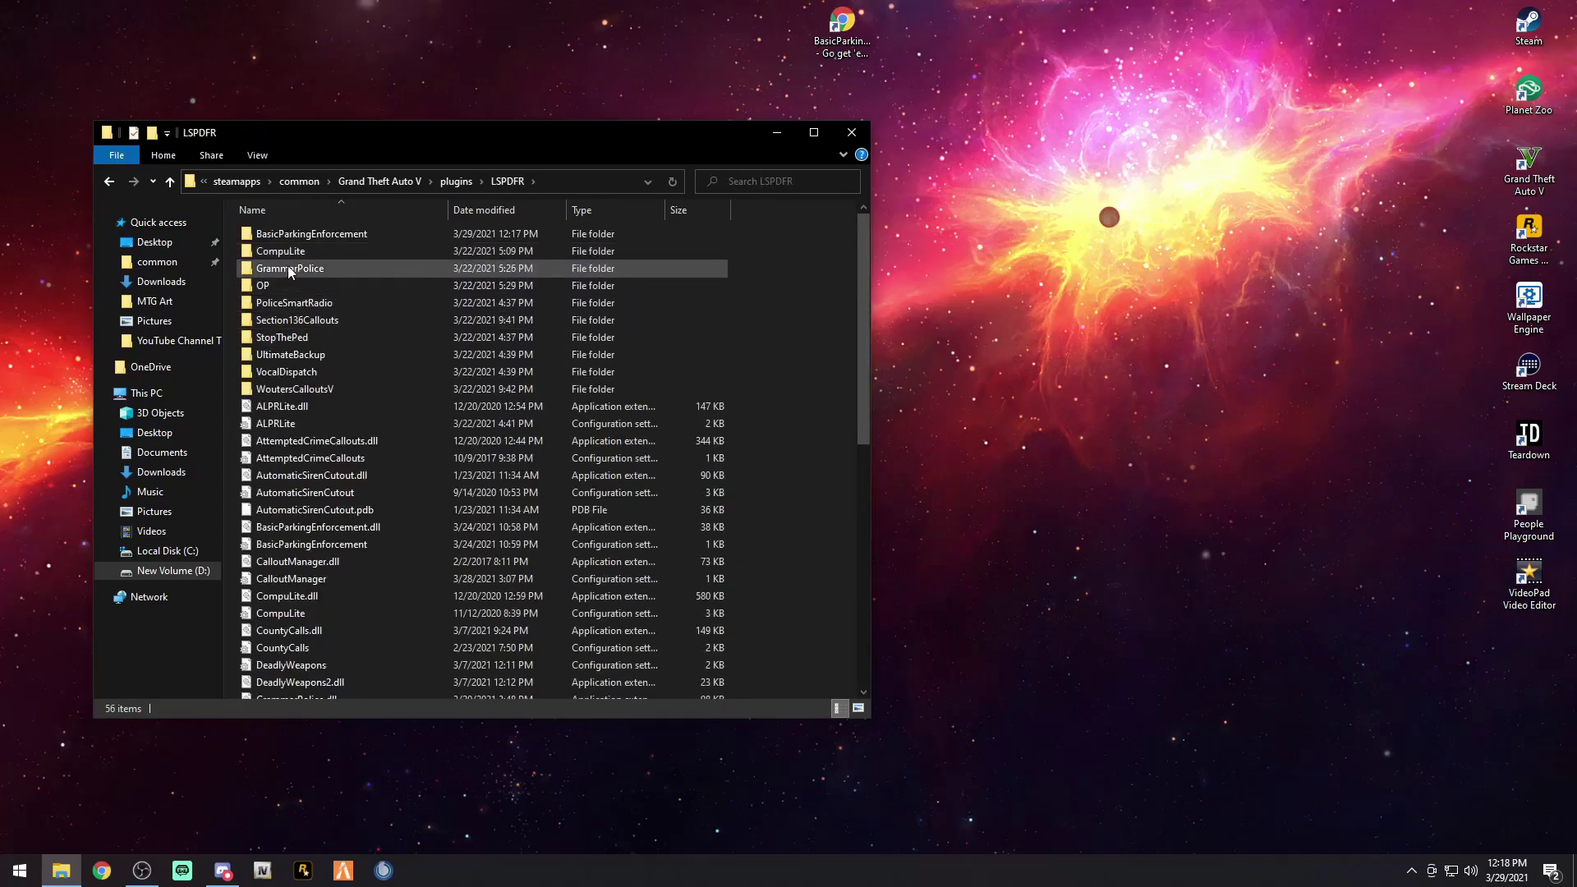
click(289, 237)
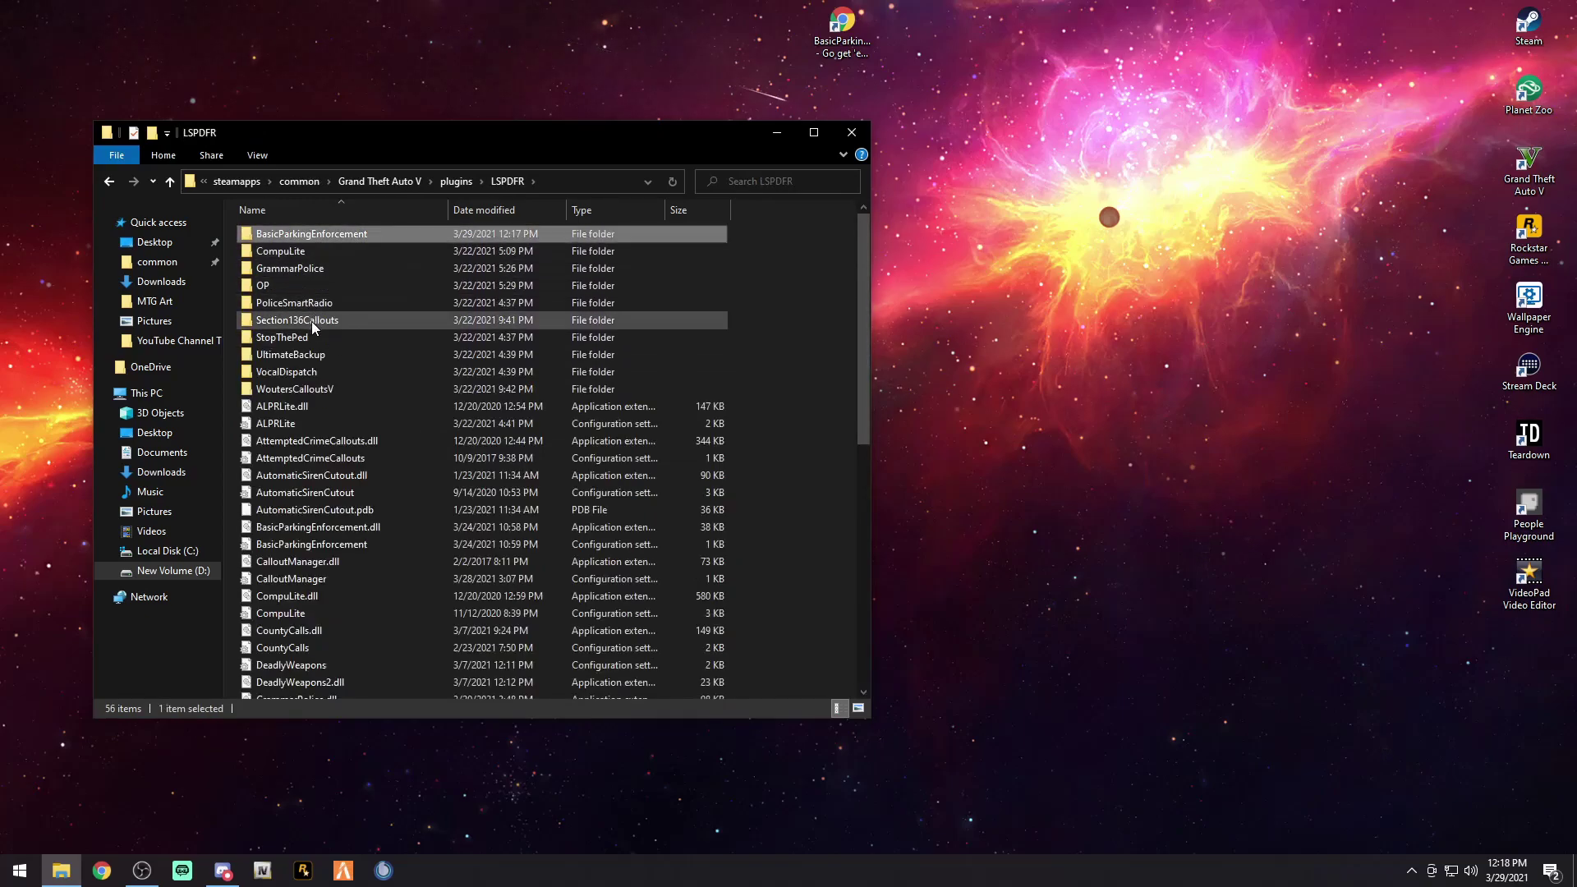
Open the BasicParkingEnforcement configuration file from the plugins\LSPDFR folder and review its menu keys, currency, animation and attack settings
scroll(319, 414, down, 3)
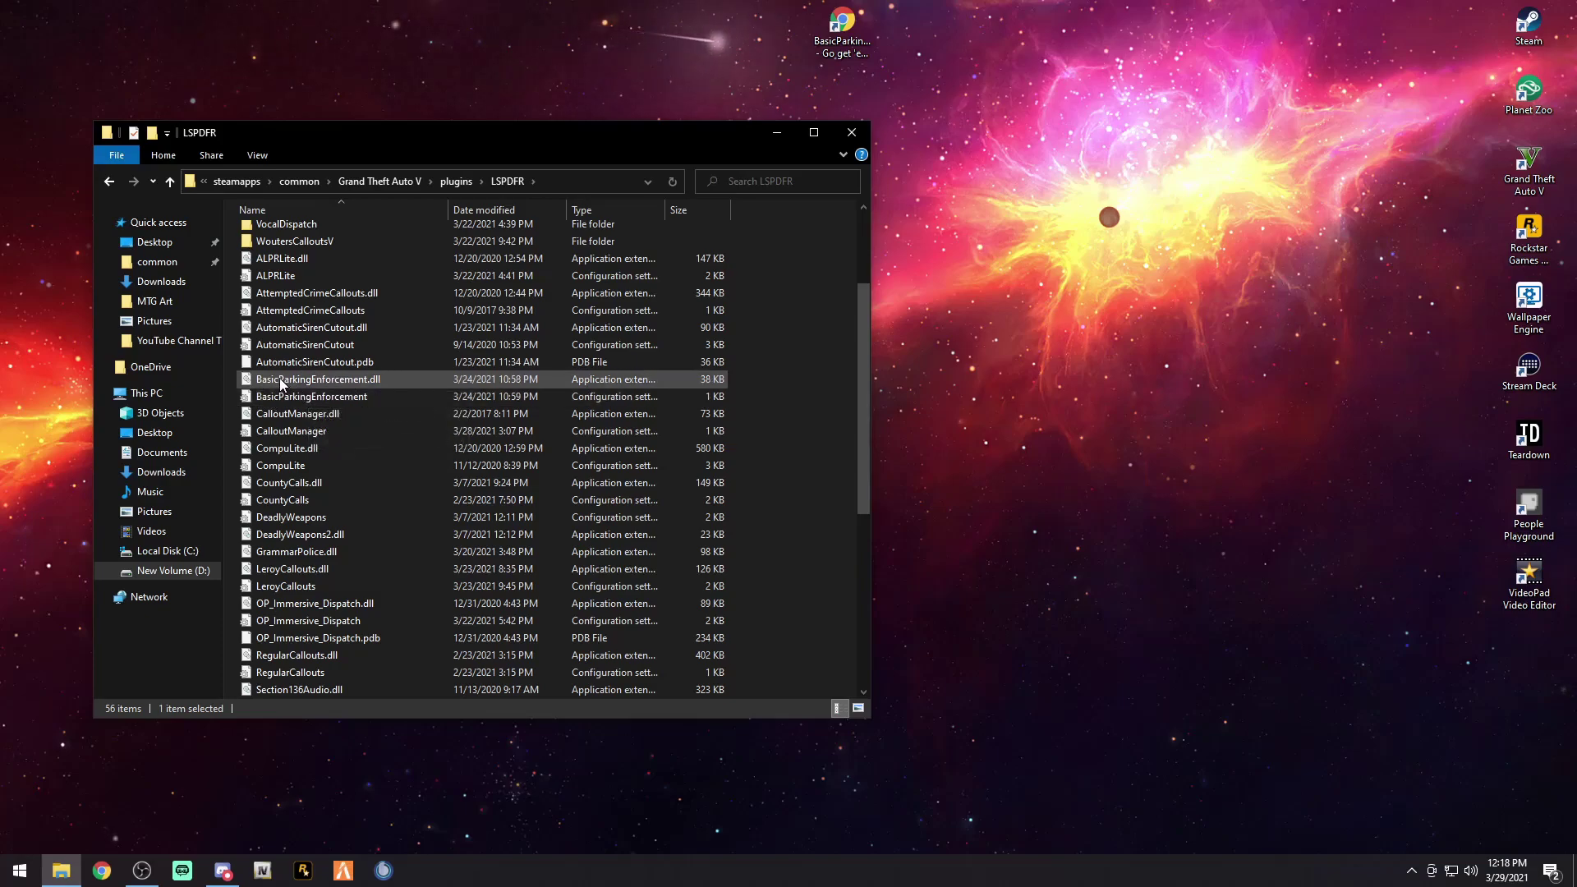
scroll(331, 374, up, 3)
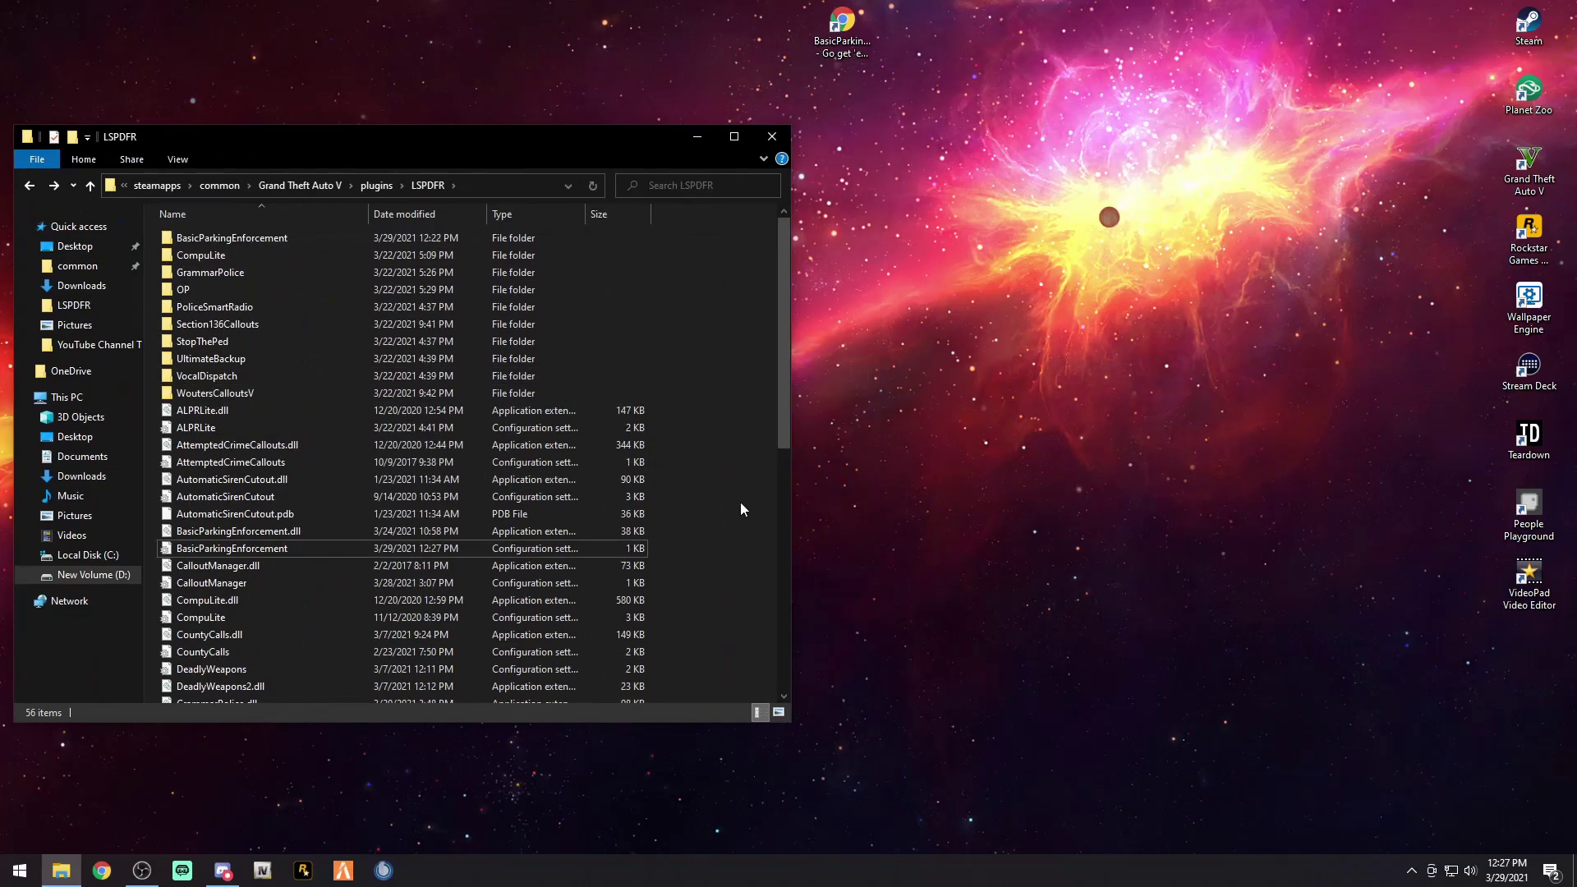
scroll(741, 501, down, 1)
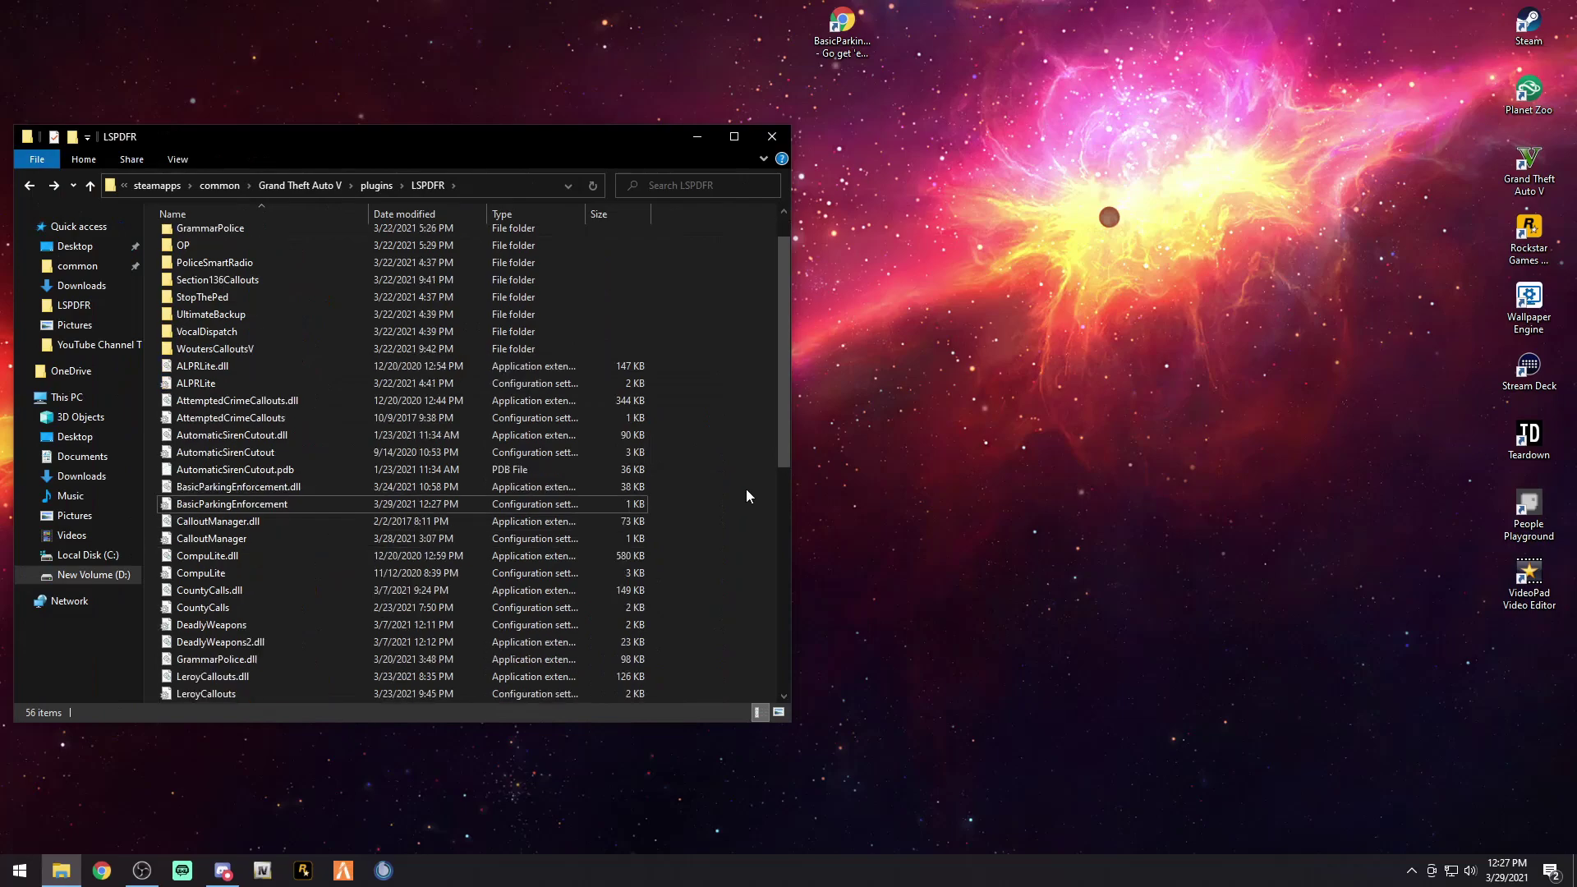
double_click(196, 505)
drag(809, 115, 590, 149)
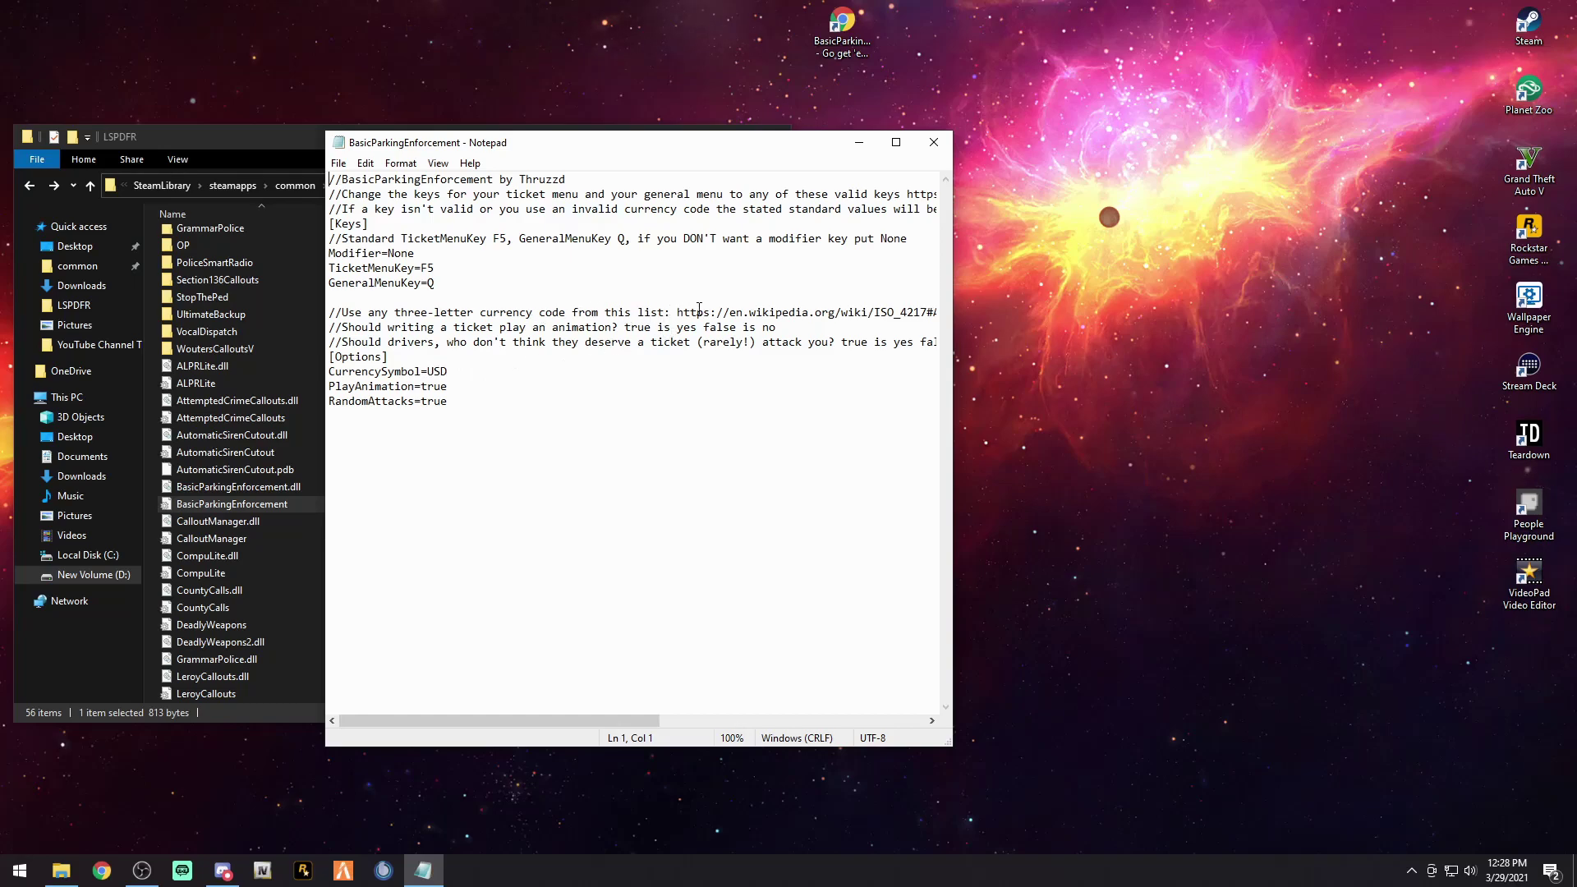
drag(725, 313, 801, 310)
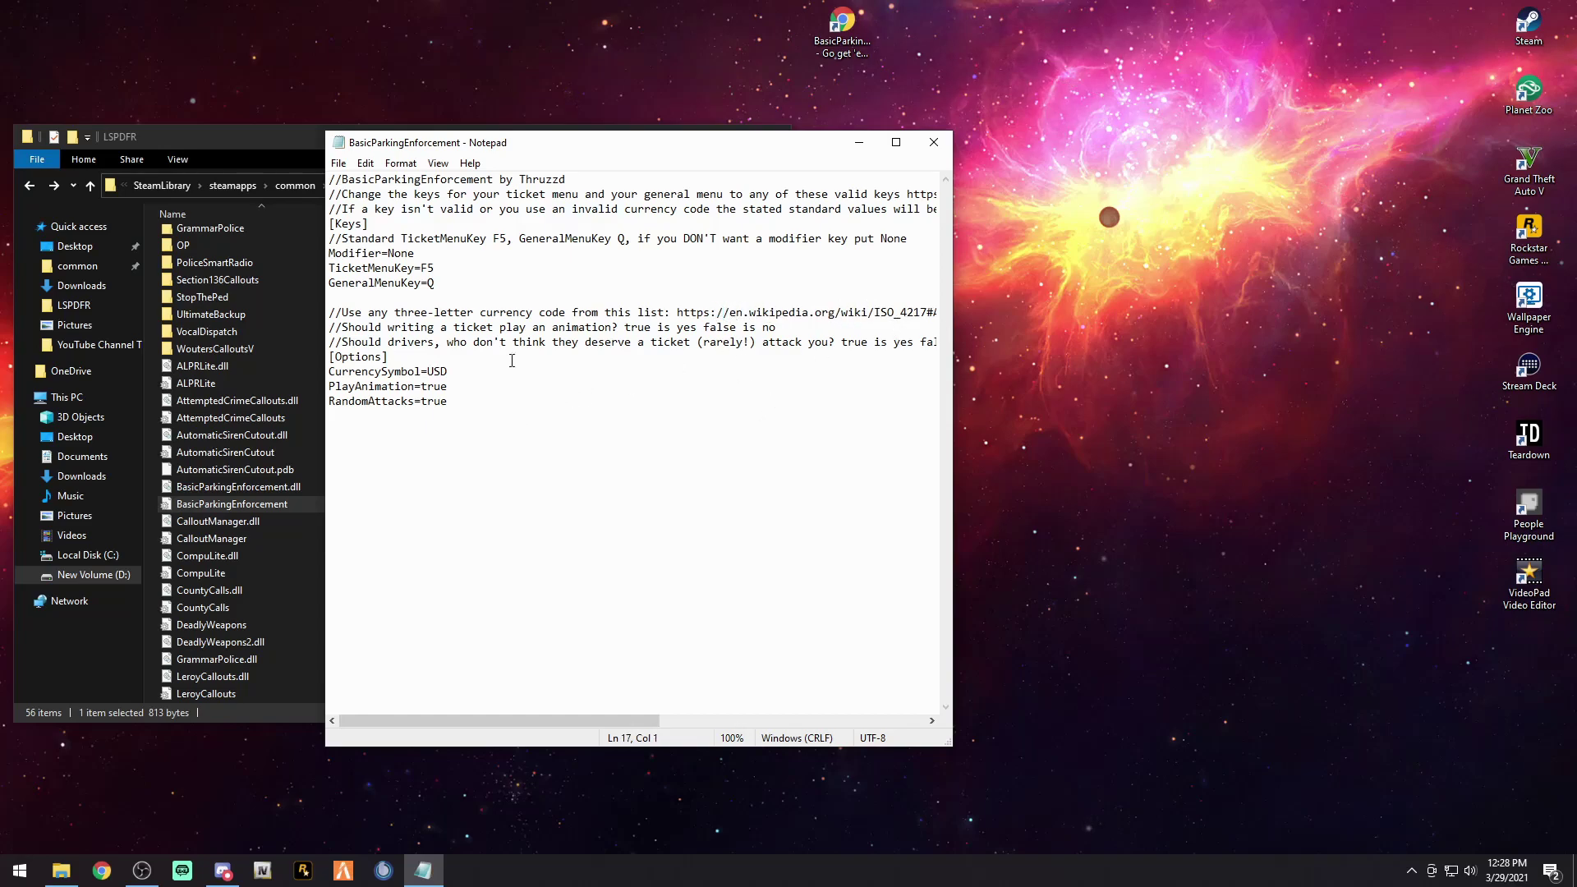
Close the BasicParkingEnforcement configuration file, refresh the LSPDFR folder and close its window
click(345, 167)
click(935, 141)
click(935, 141)
click(593, 185)
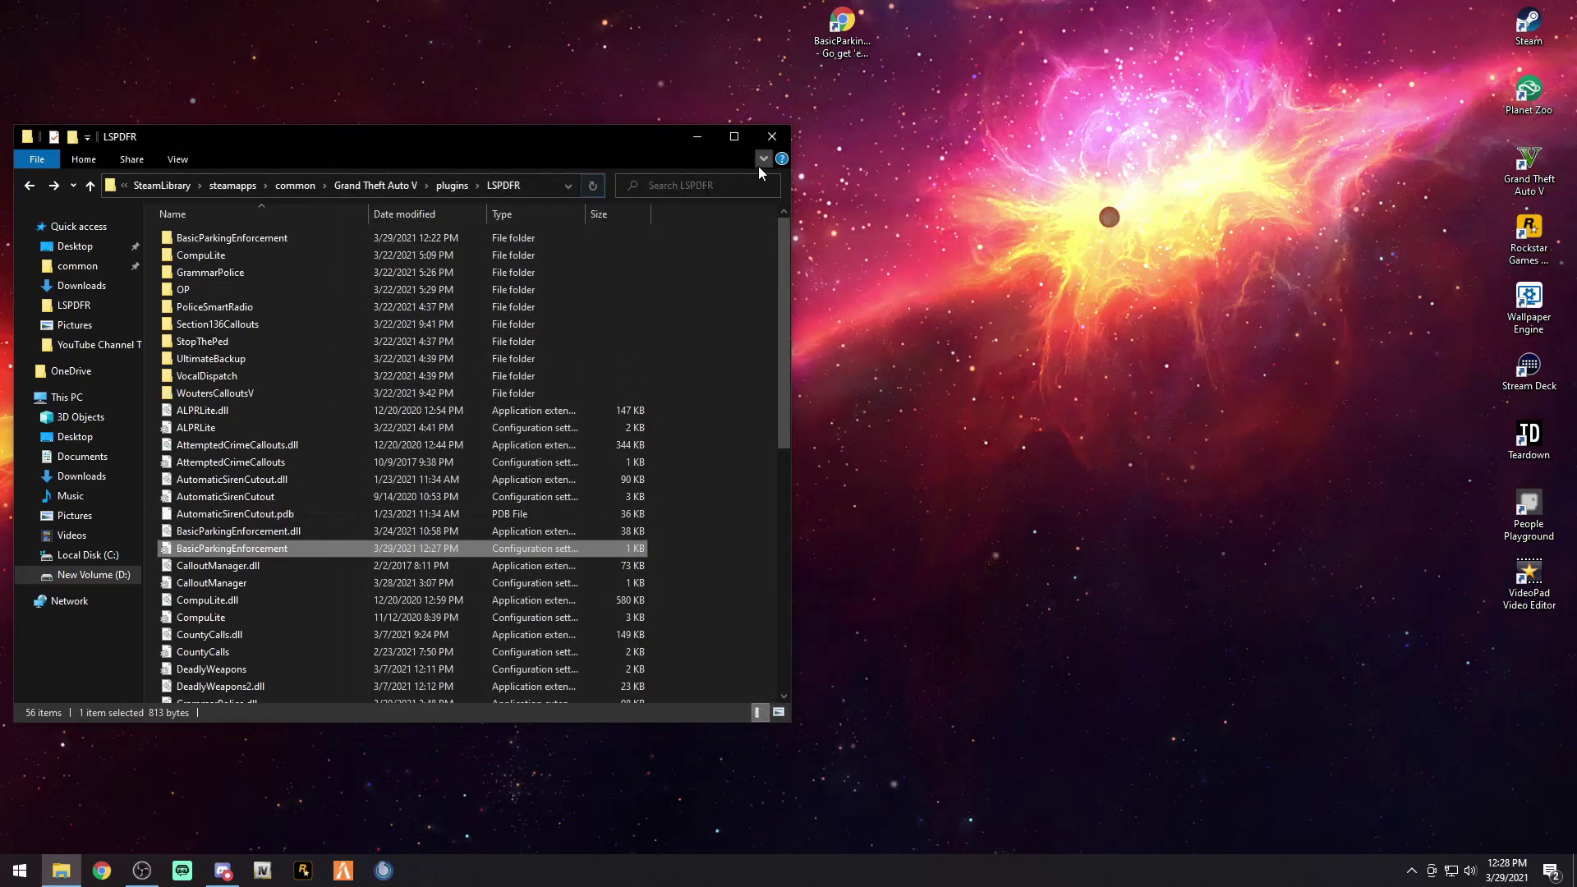
click(772, 138)
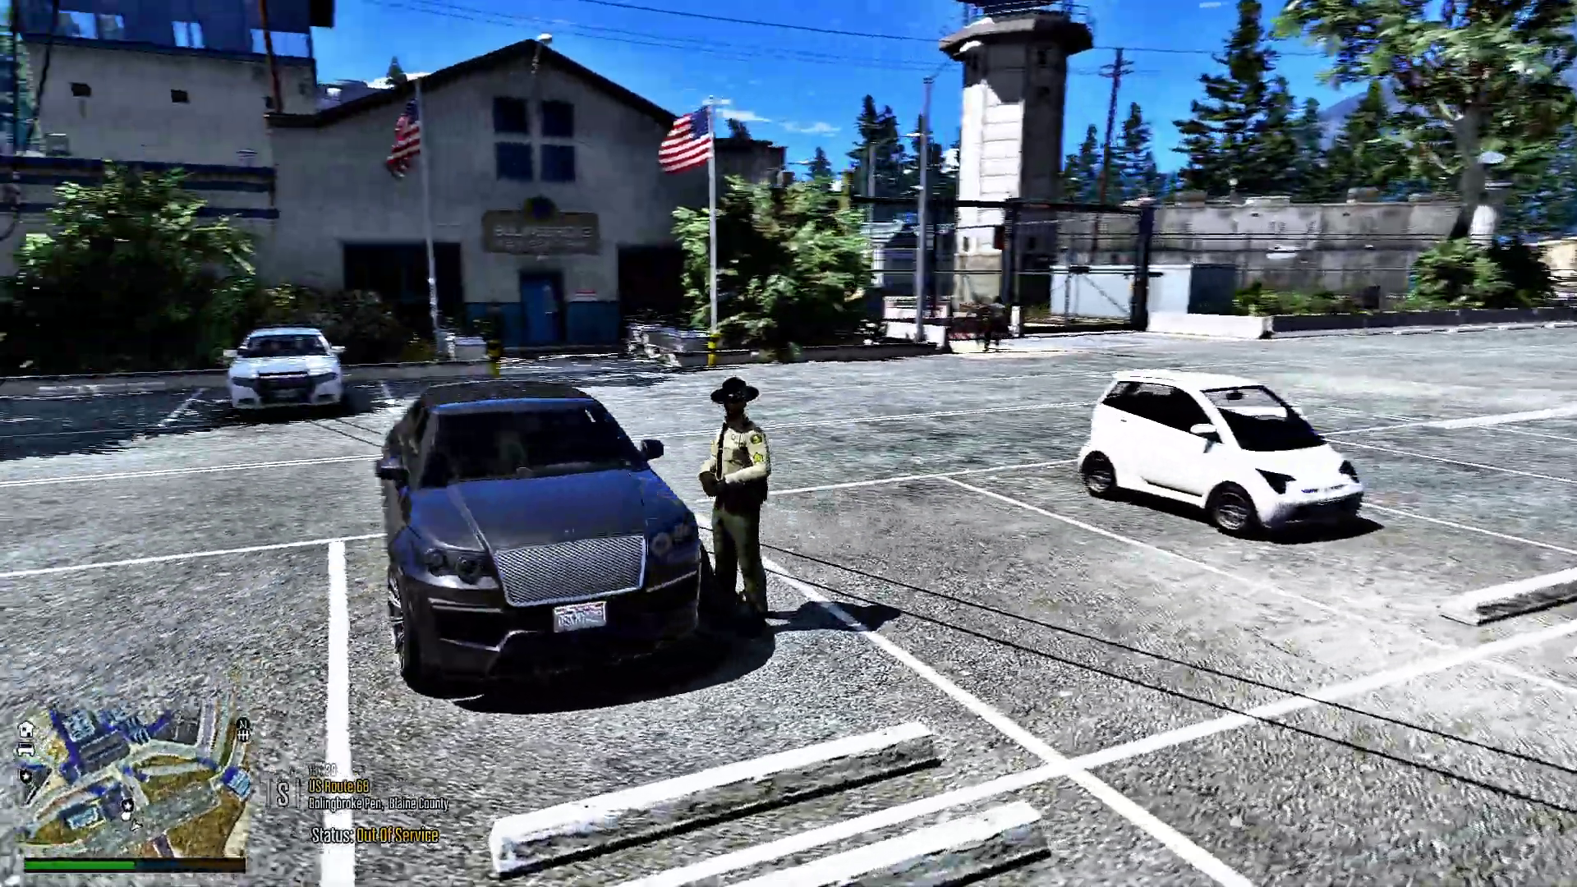
In Grand Theft Auto V, open the Parking Enforcement menu for the parked Huntley and view the ticket in its parking offense history
key(f)
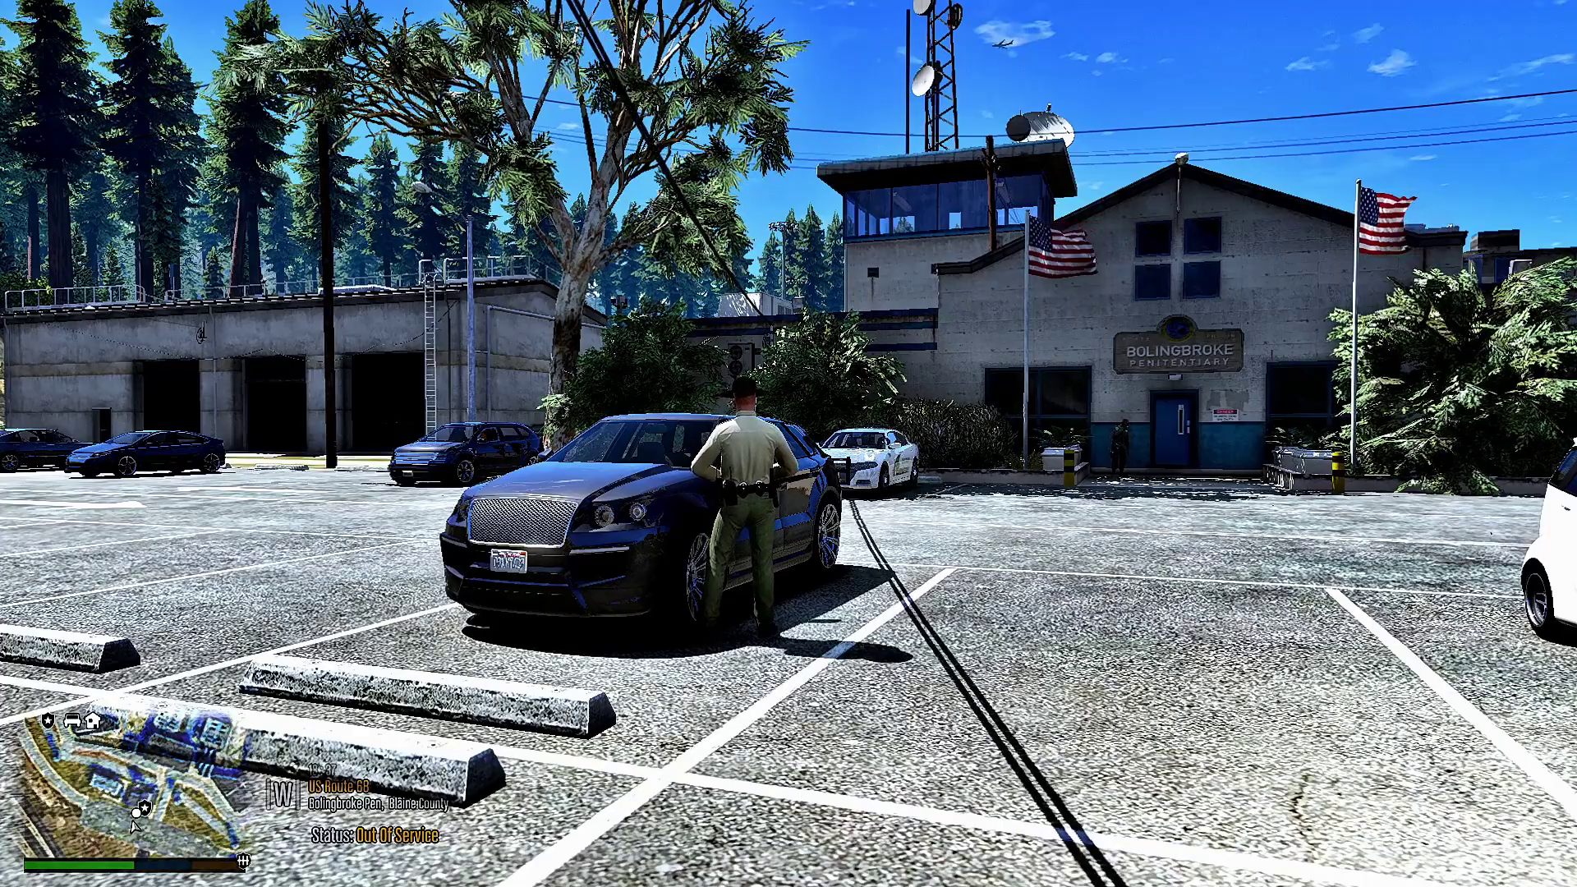
key(e)
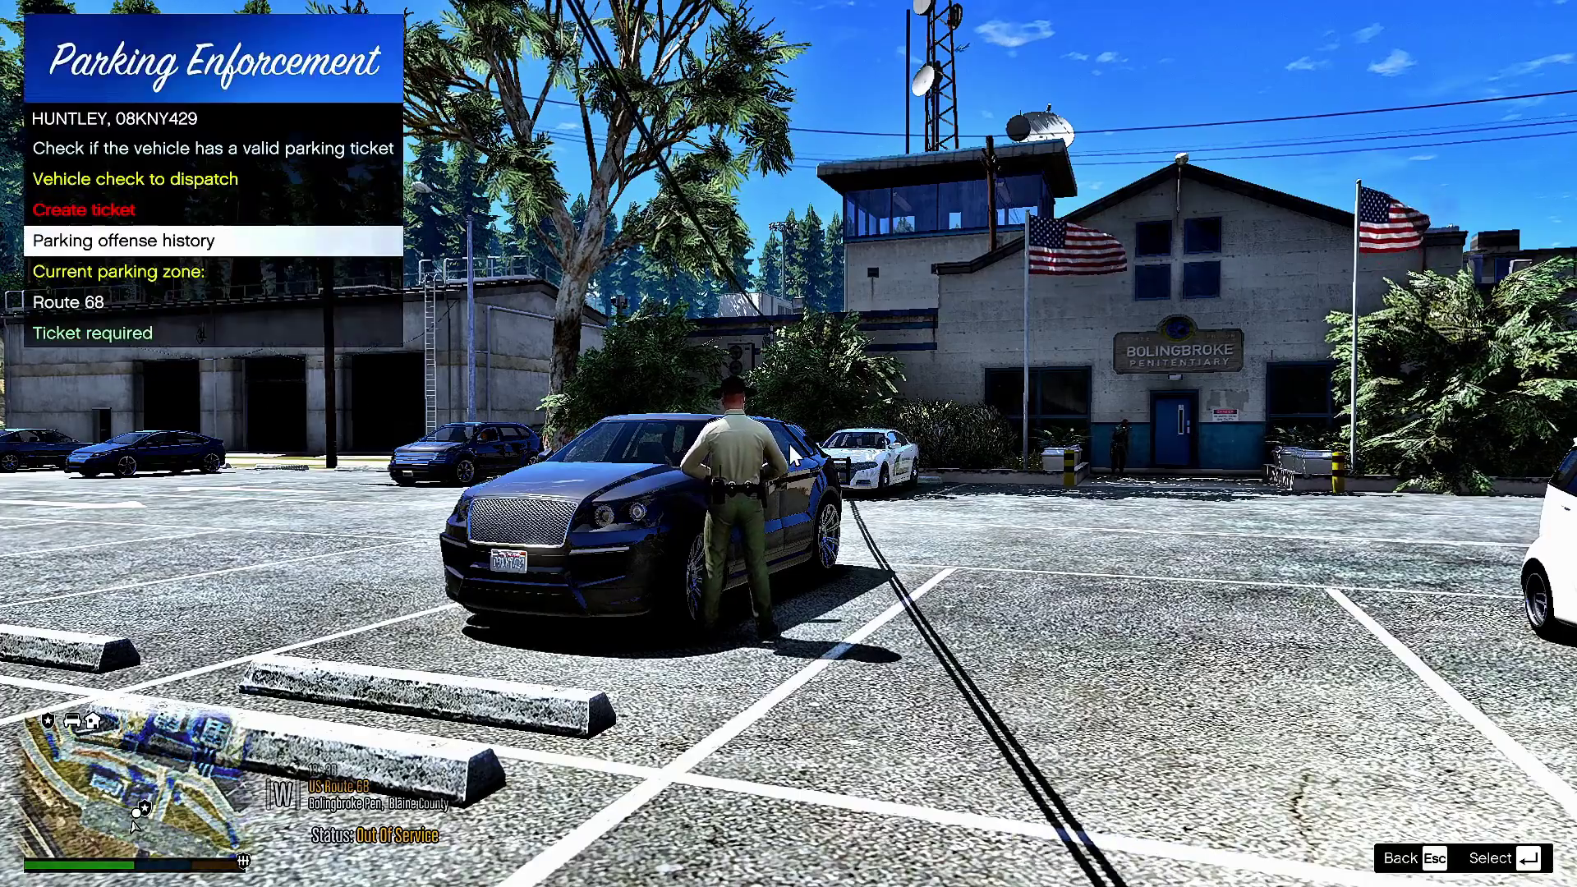
key(Up)
key(Up)
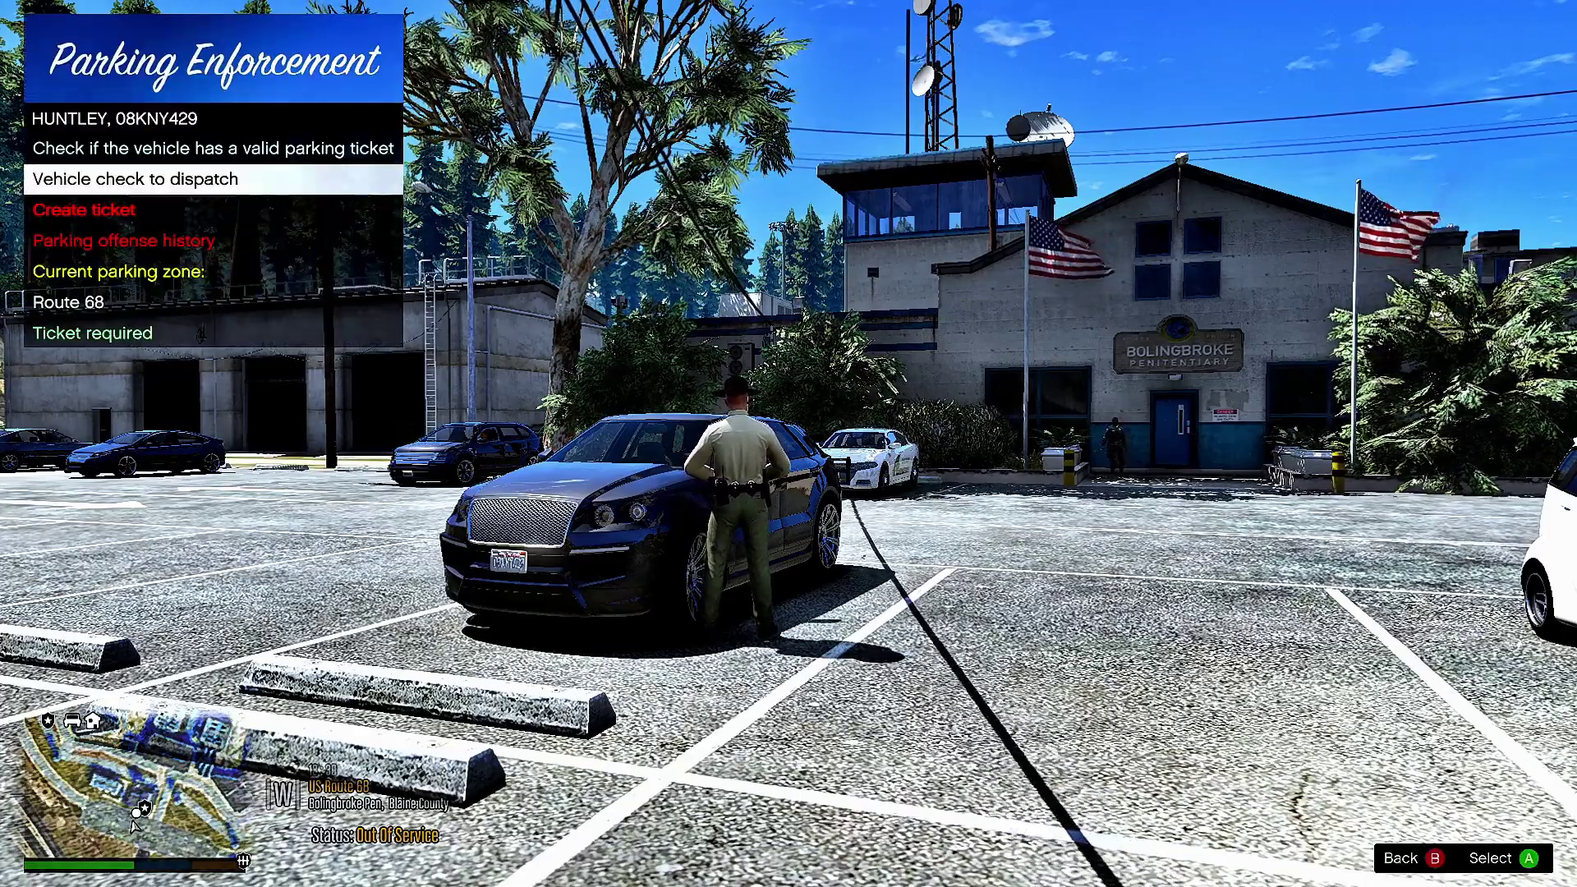
key(Down)
key(Down)
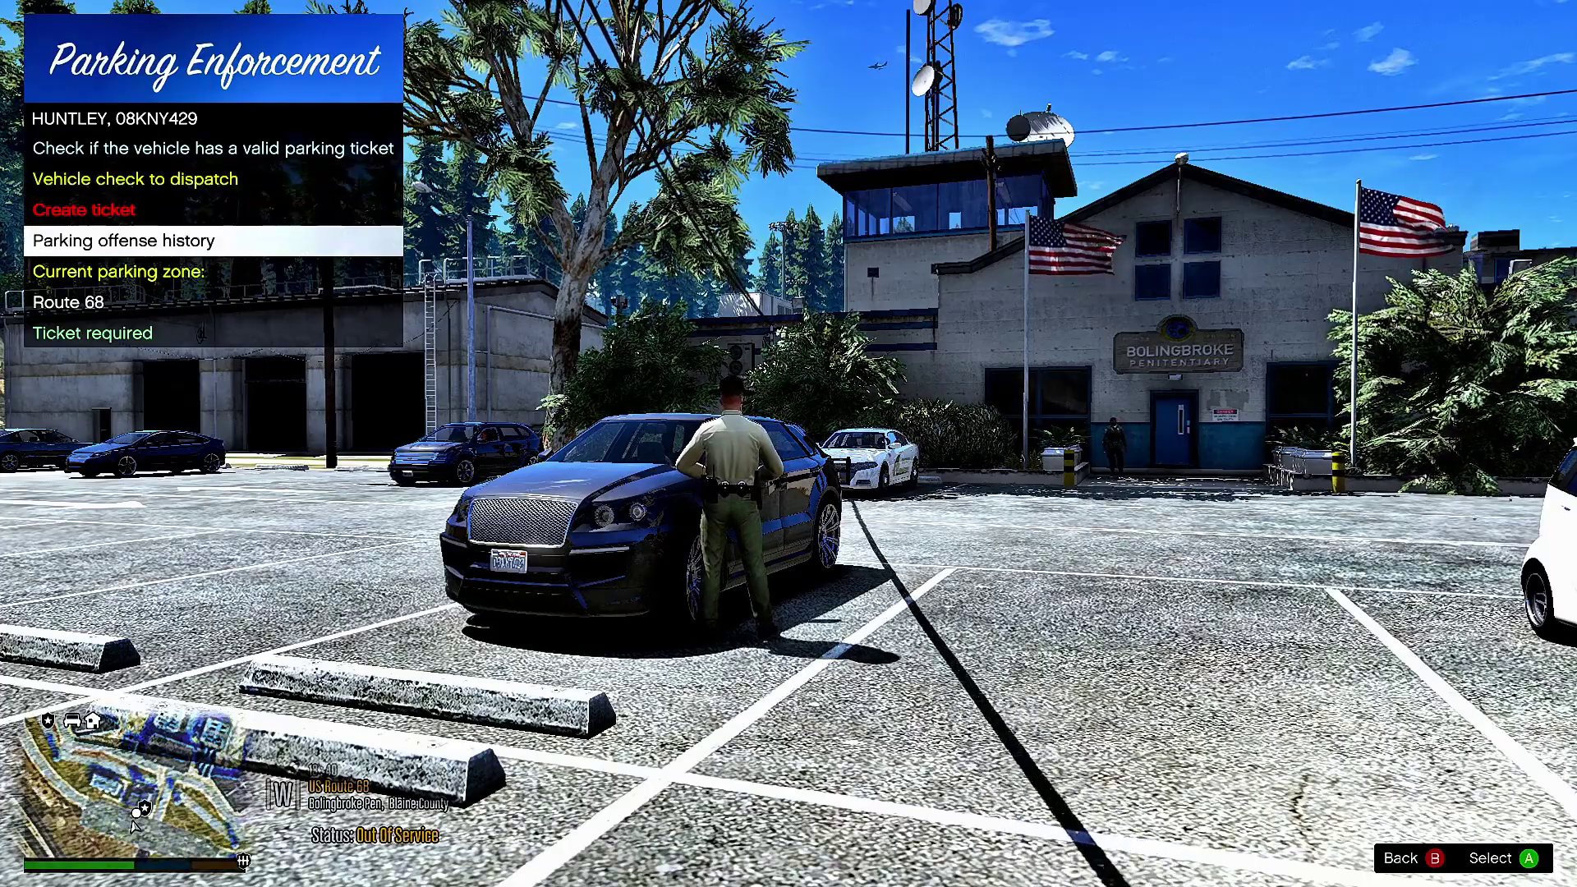
key(Return)
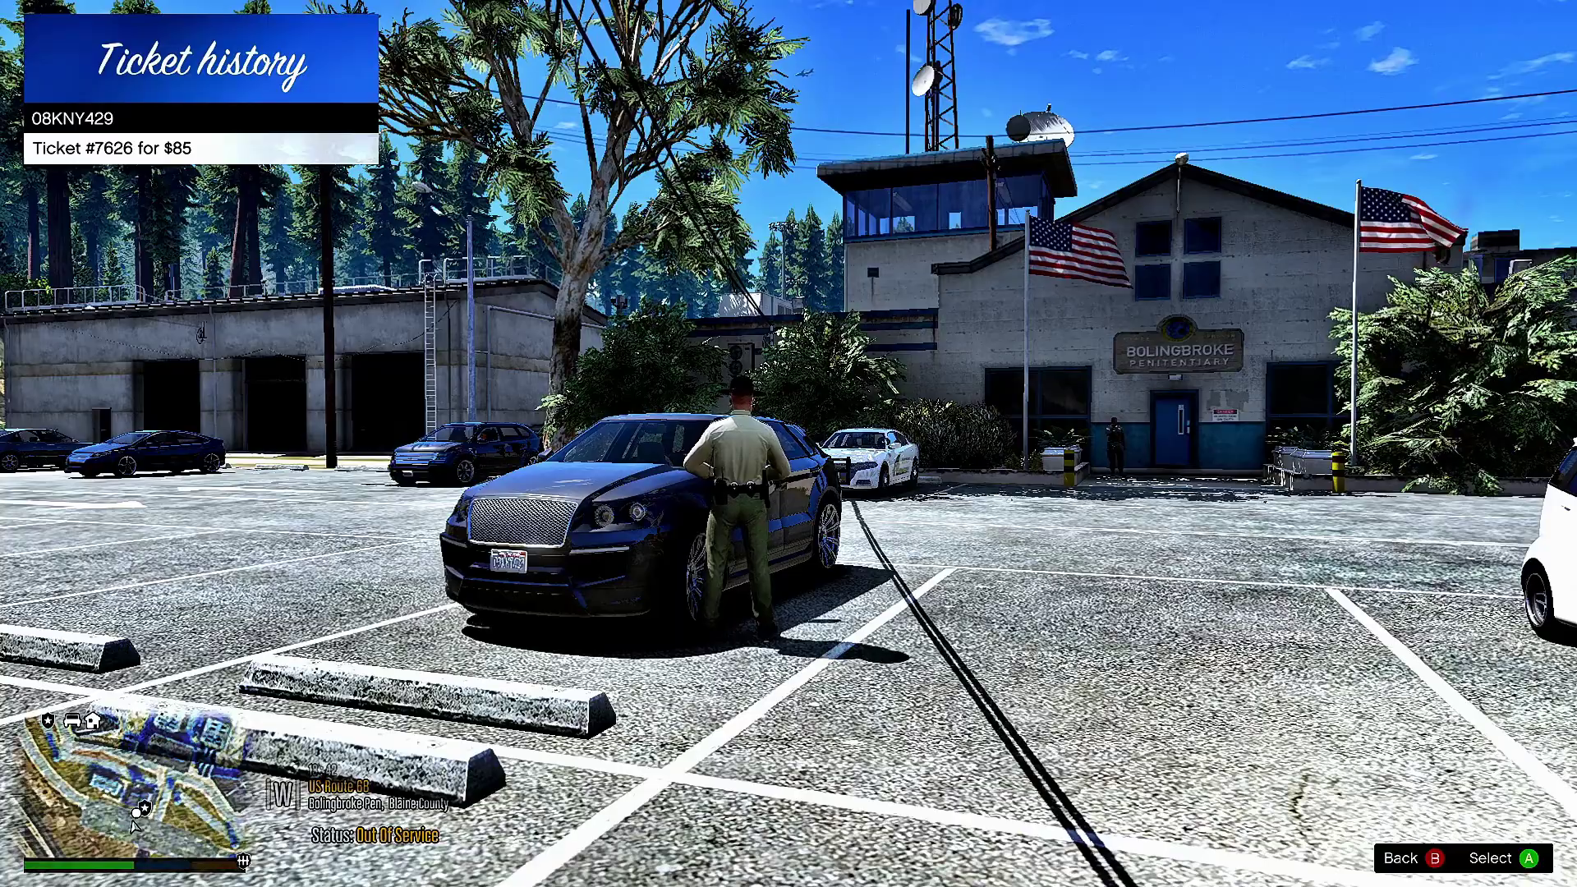
key(Return)
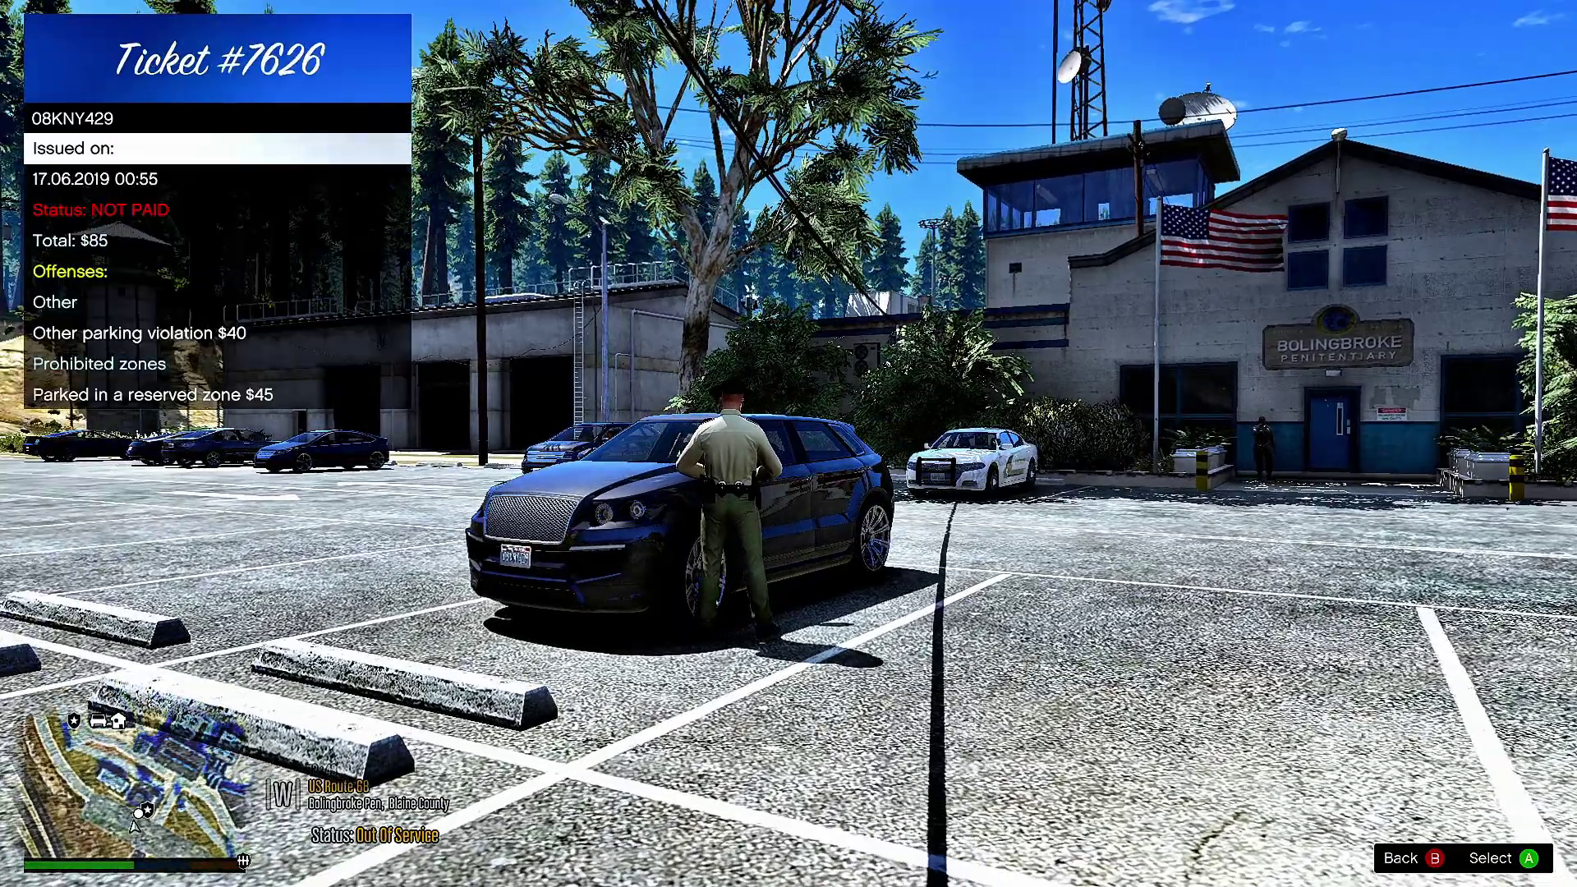
Examine the ticket's issue date, payment status, total and listed offenses, and return to the main Parking Enforcement menu
key(Down)
key(Down)
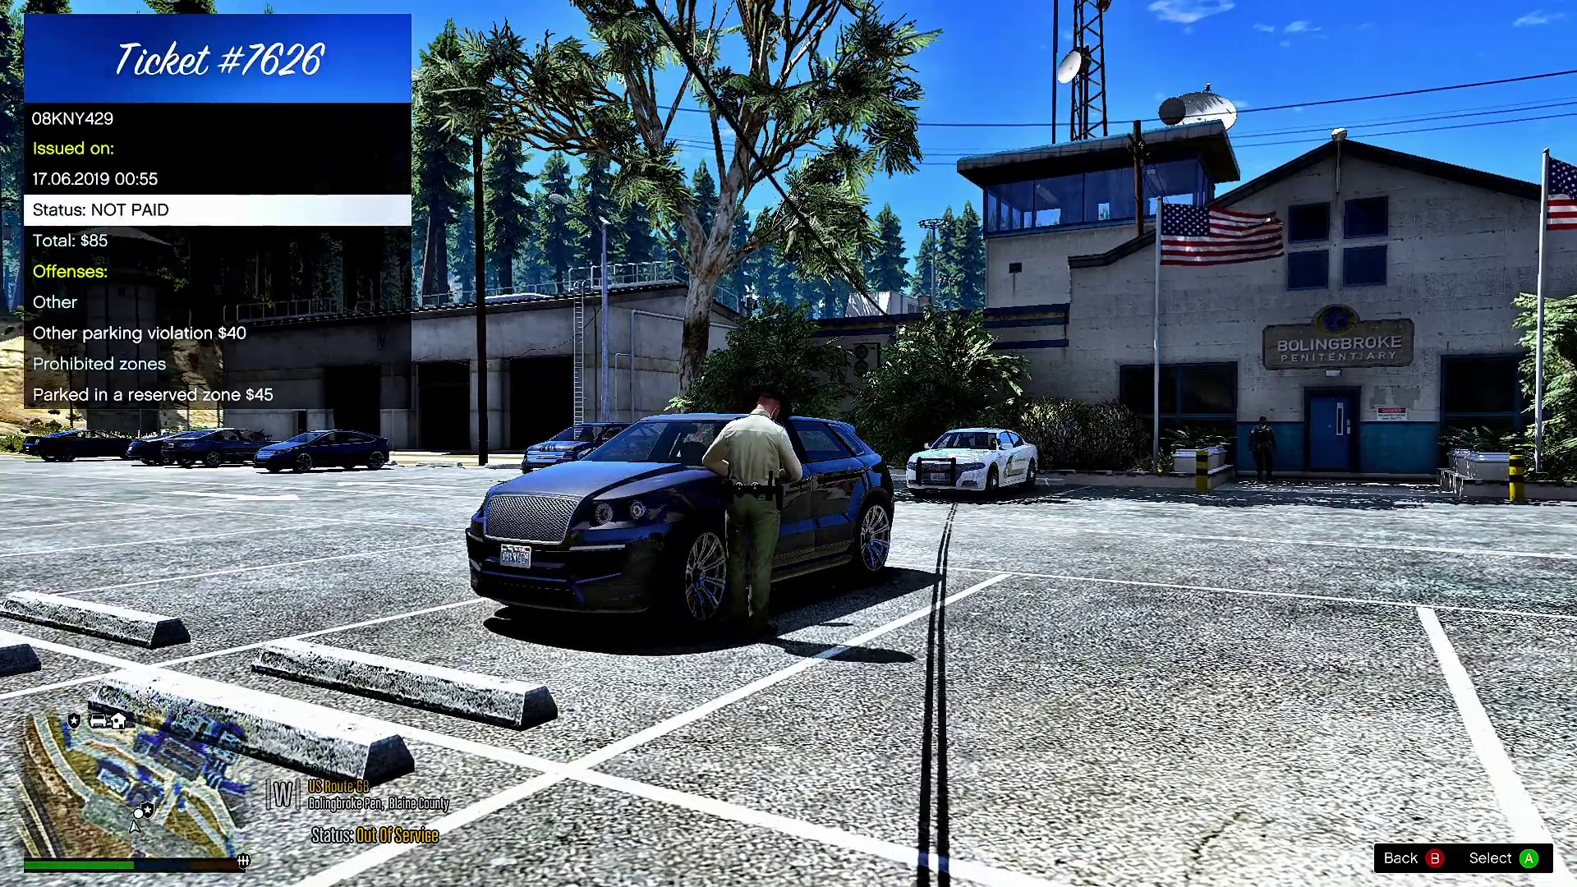
key(Down)
key(Down)
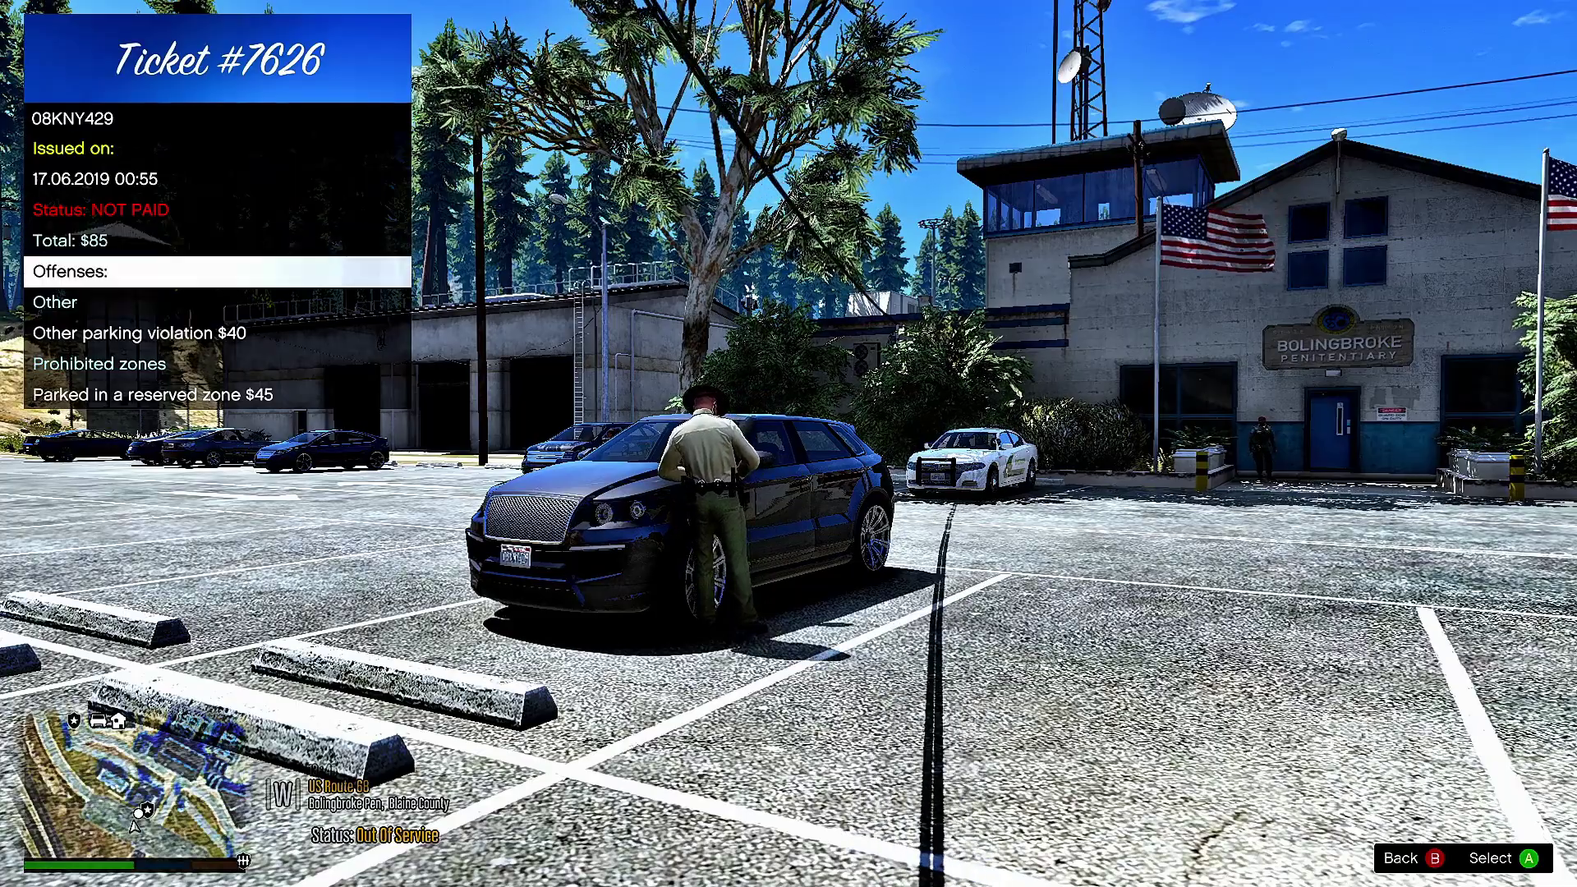
key(Down)
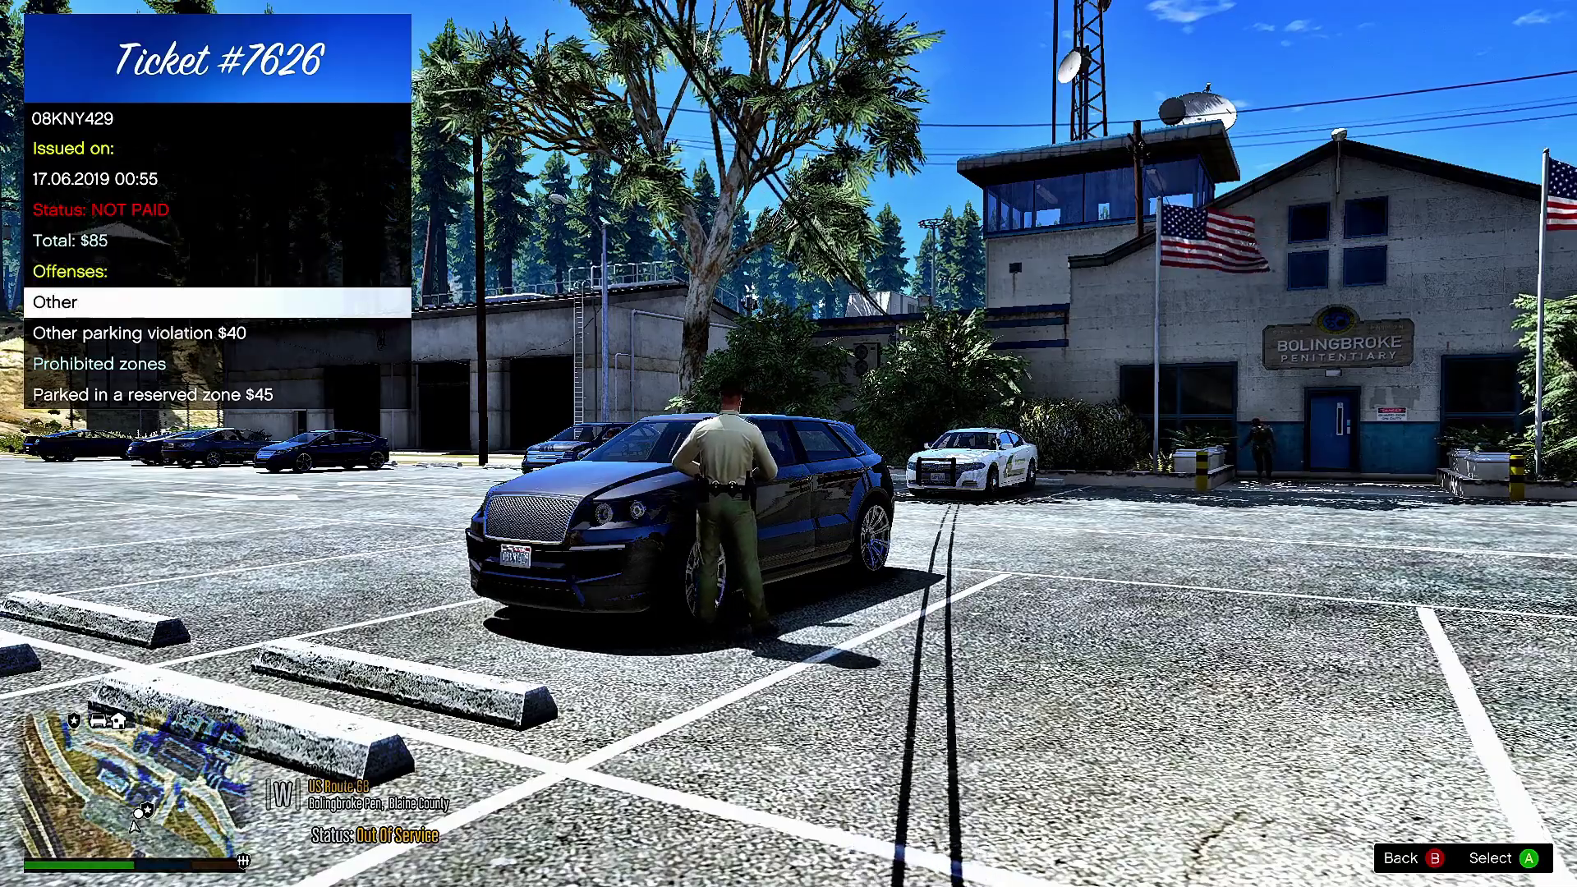
key(Down)
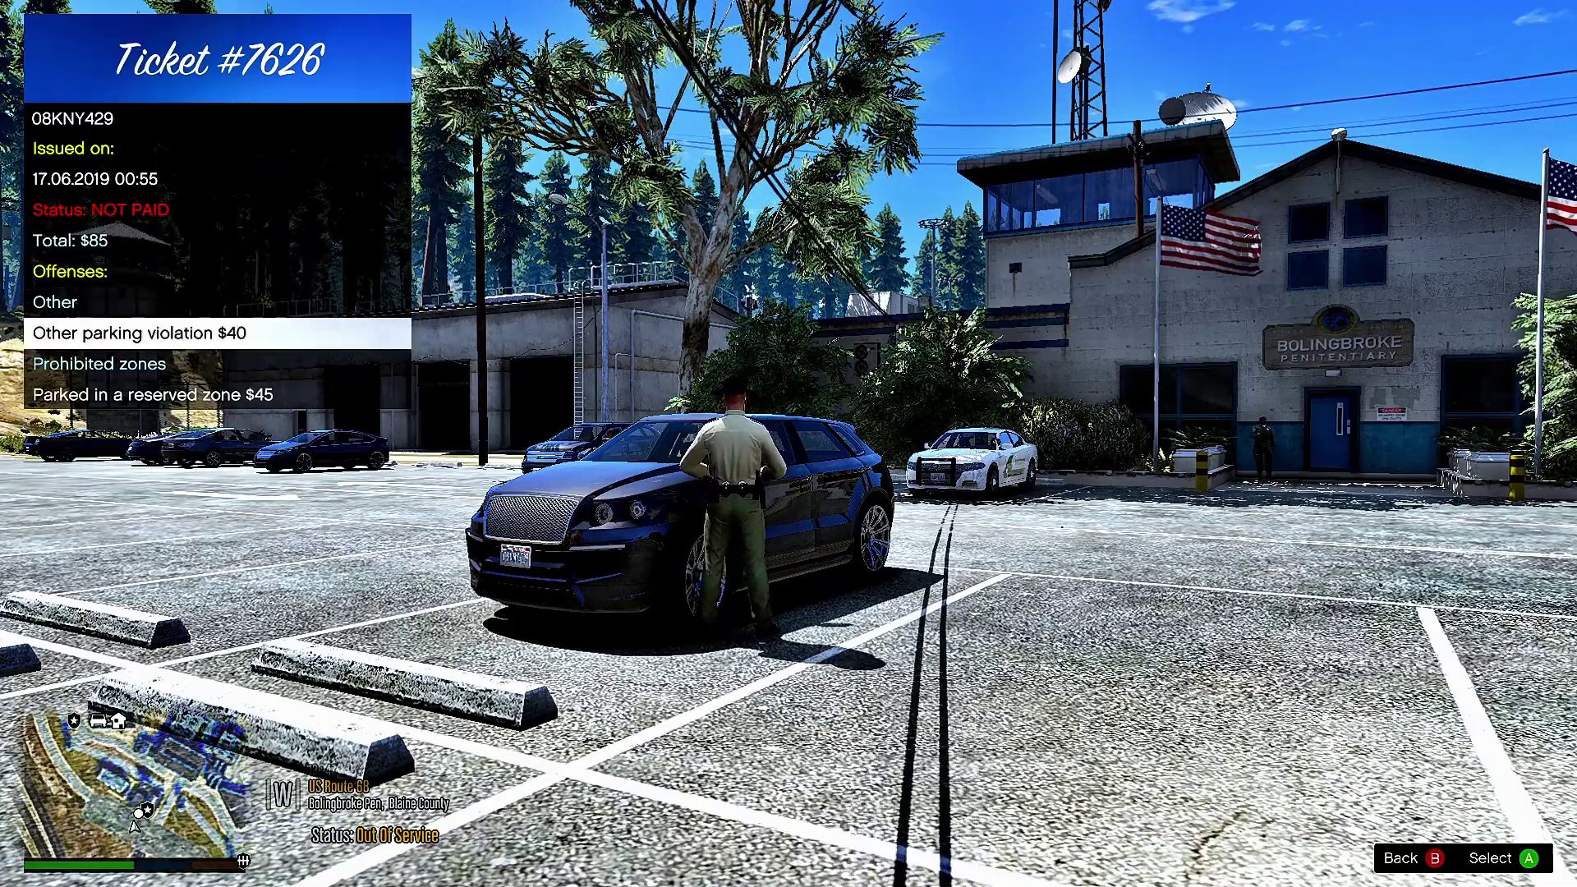
key(Down)
key(Down)
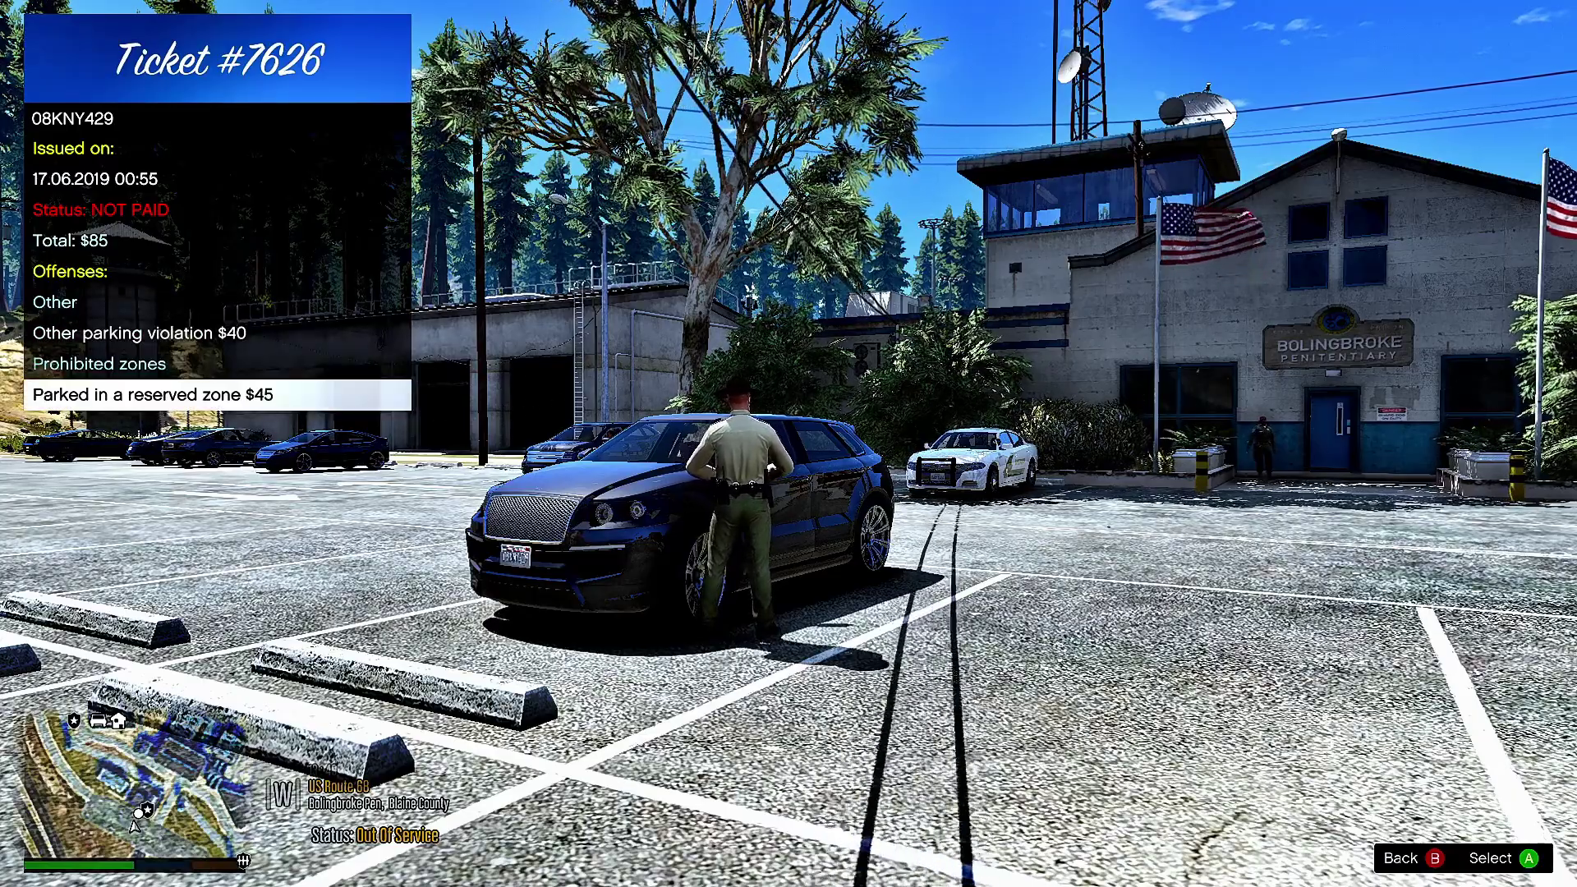
key(Up)
key(Up)
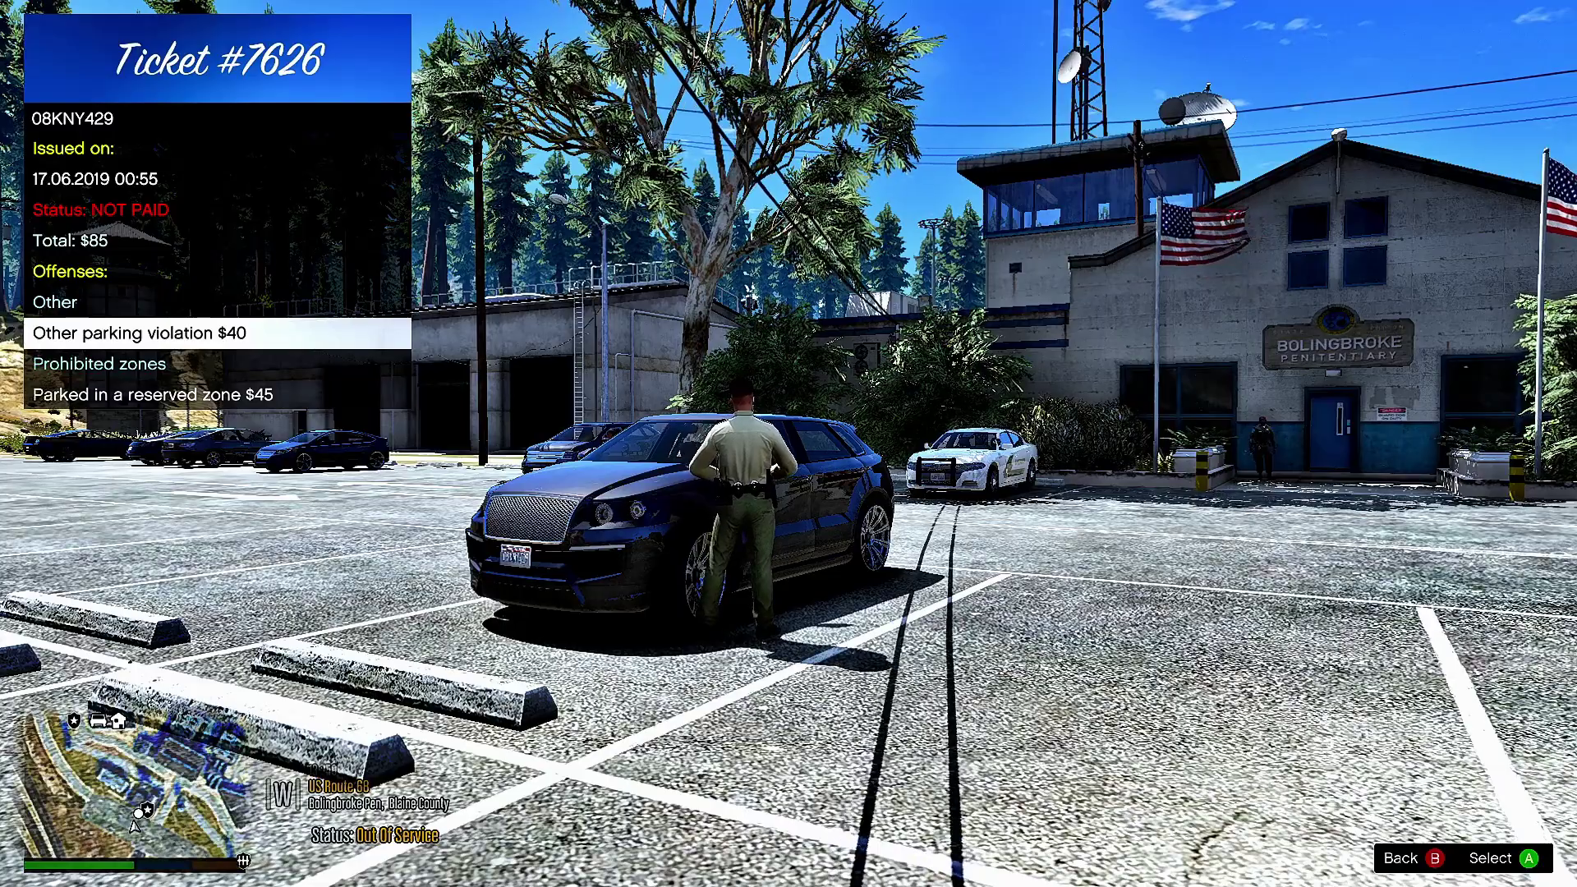
key(Up)
key(Down)
key(Down)
key(Down)
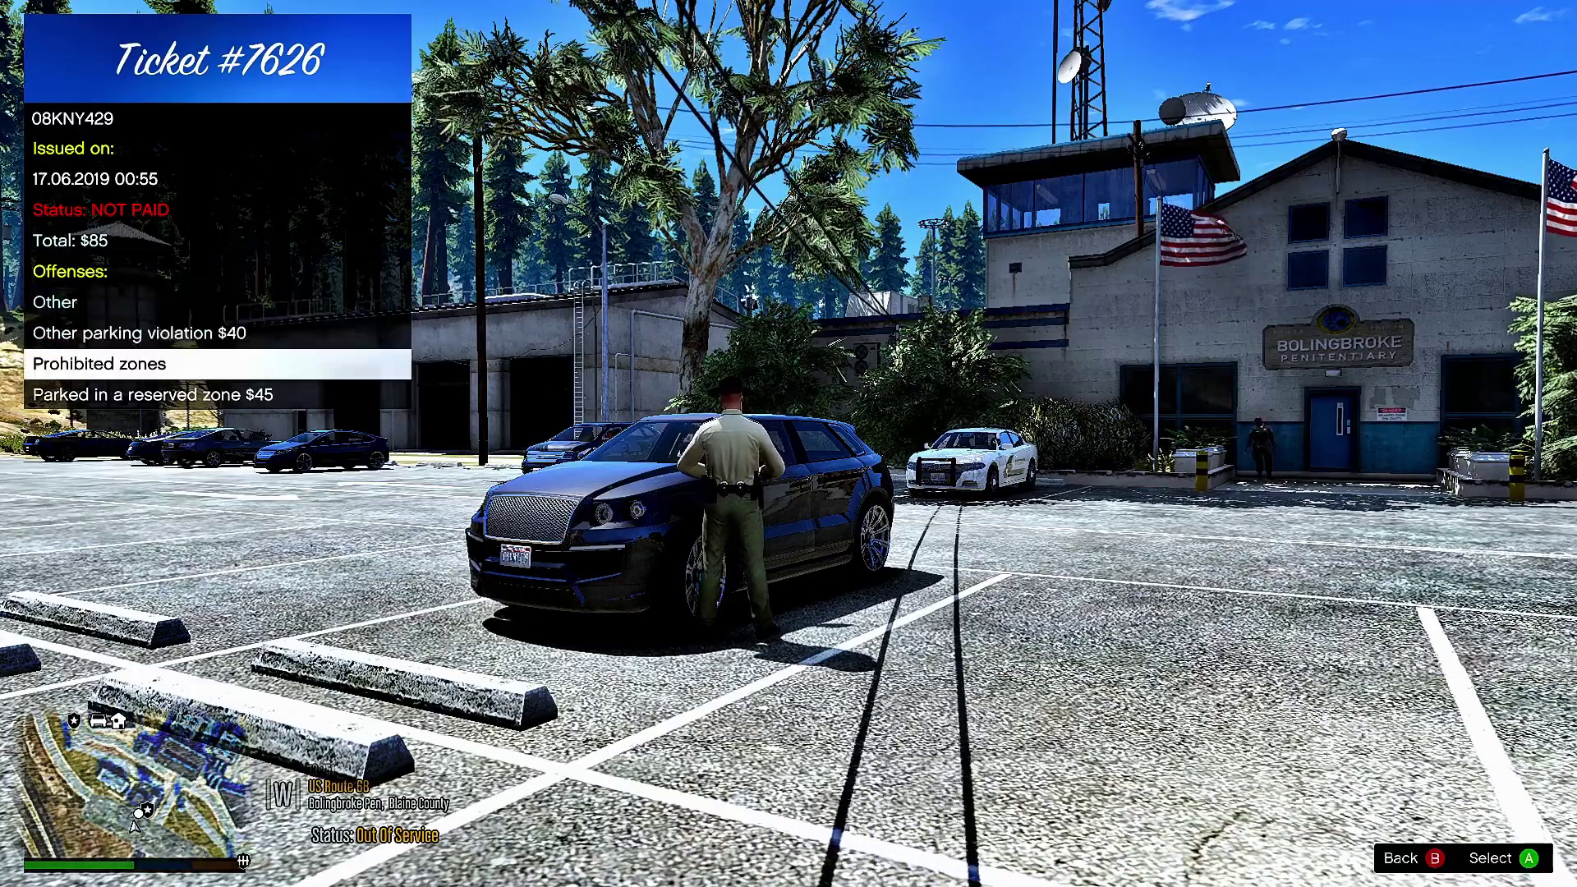
key(Up)
key(Up)
key(Up)
key(Up)
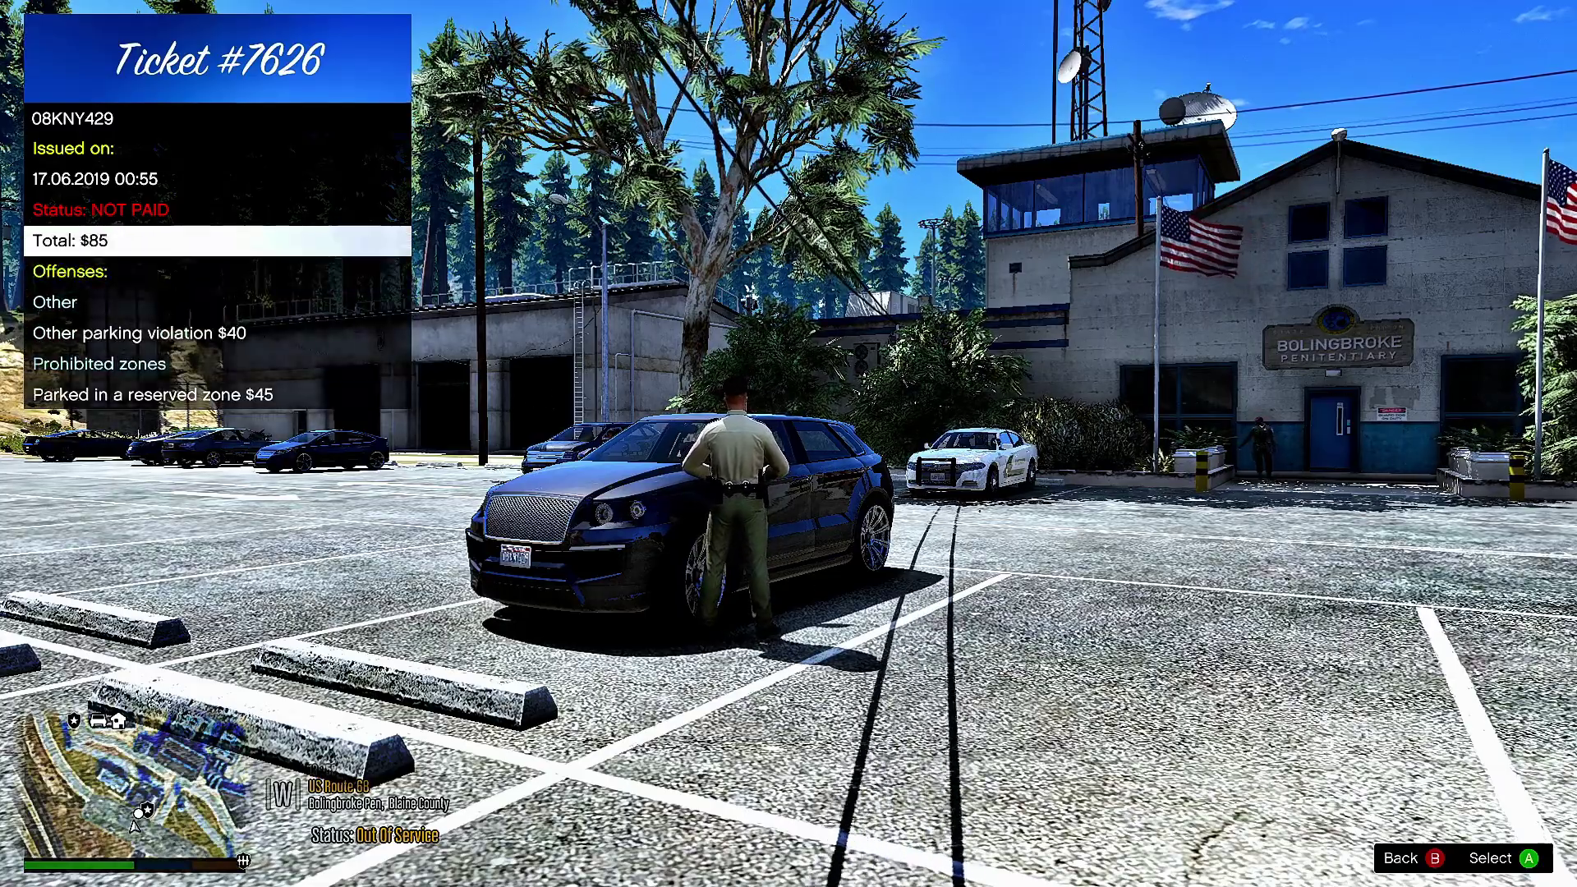
key(Up)
key(Up)
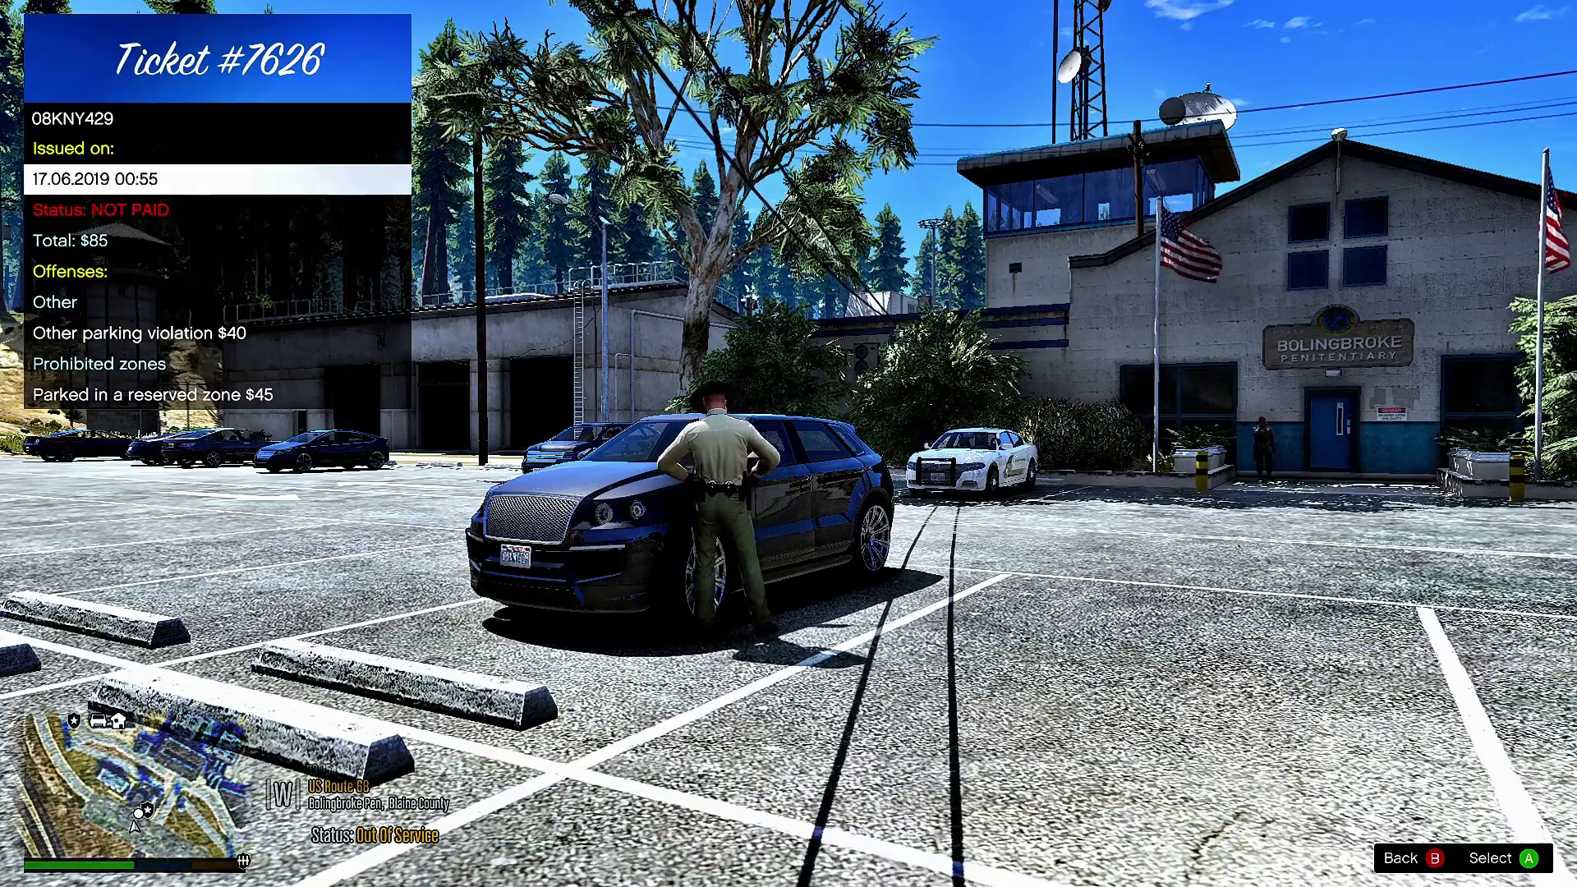
key(BackSpace)
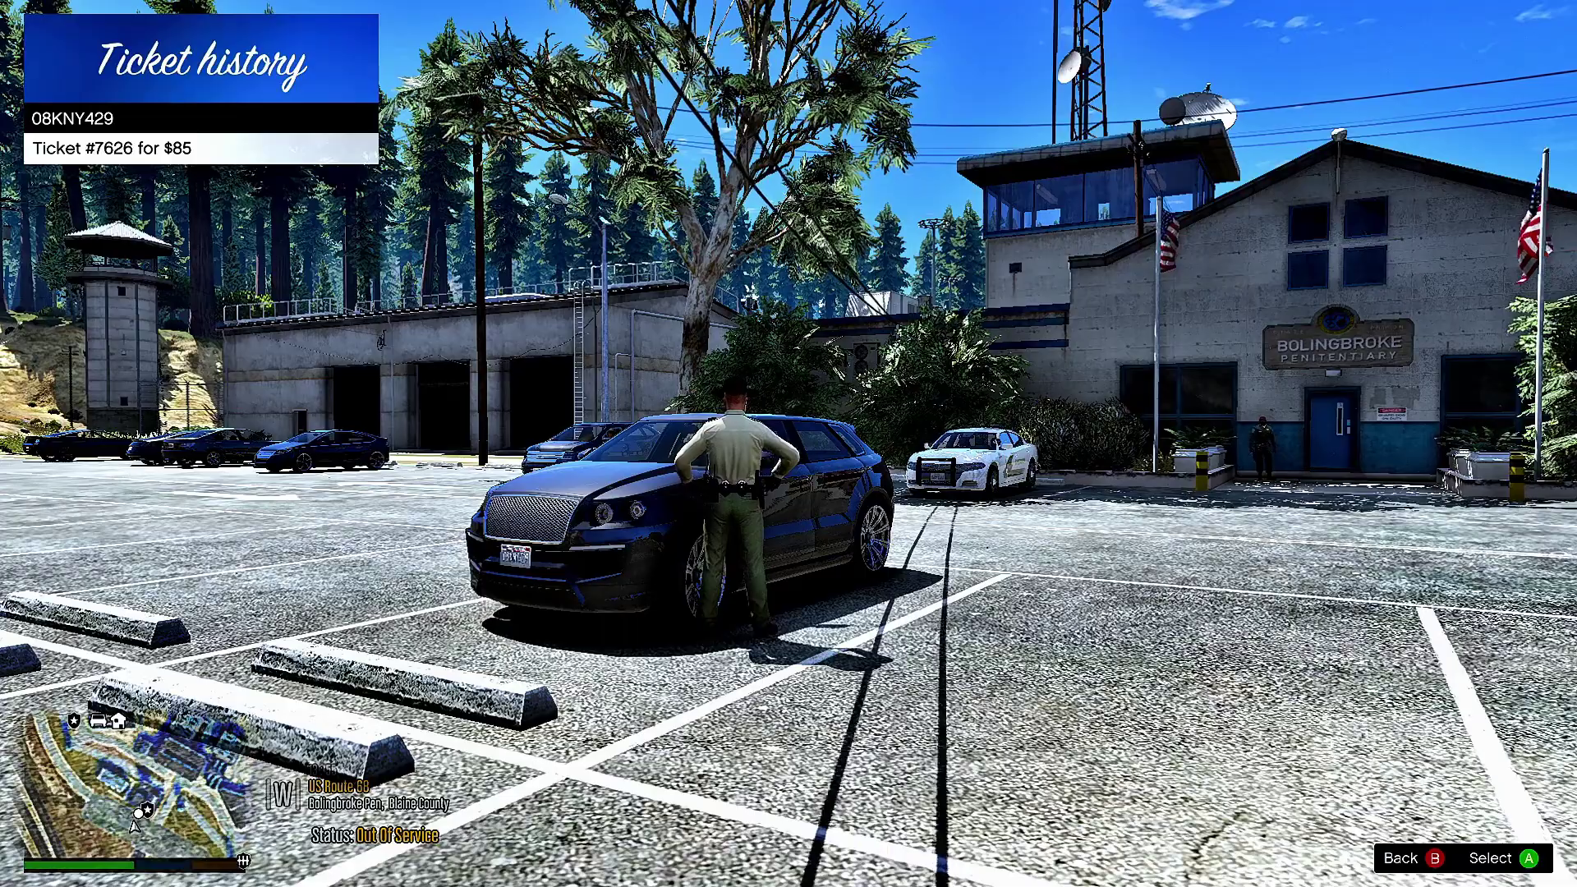
key(BackSpace)
Request a vehicle check from dispatch for the parked Huntley
key(Up)
key(Up)
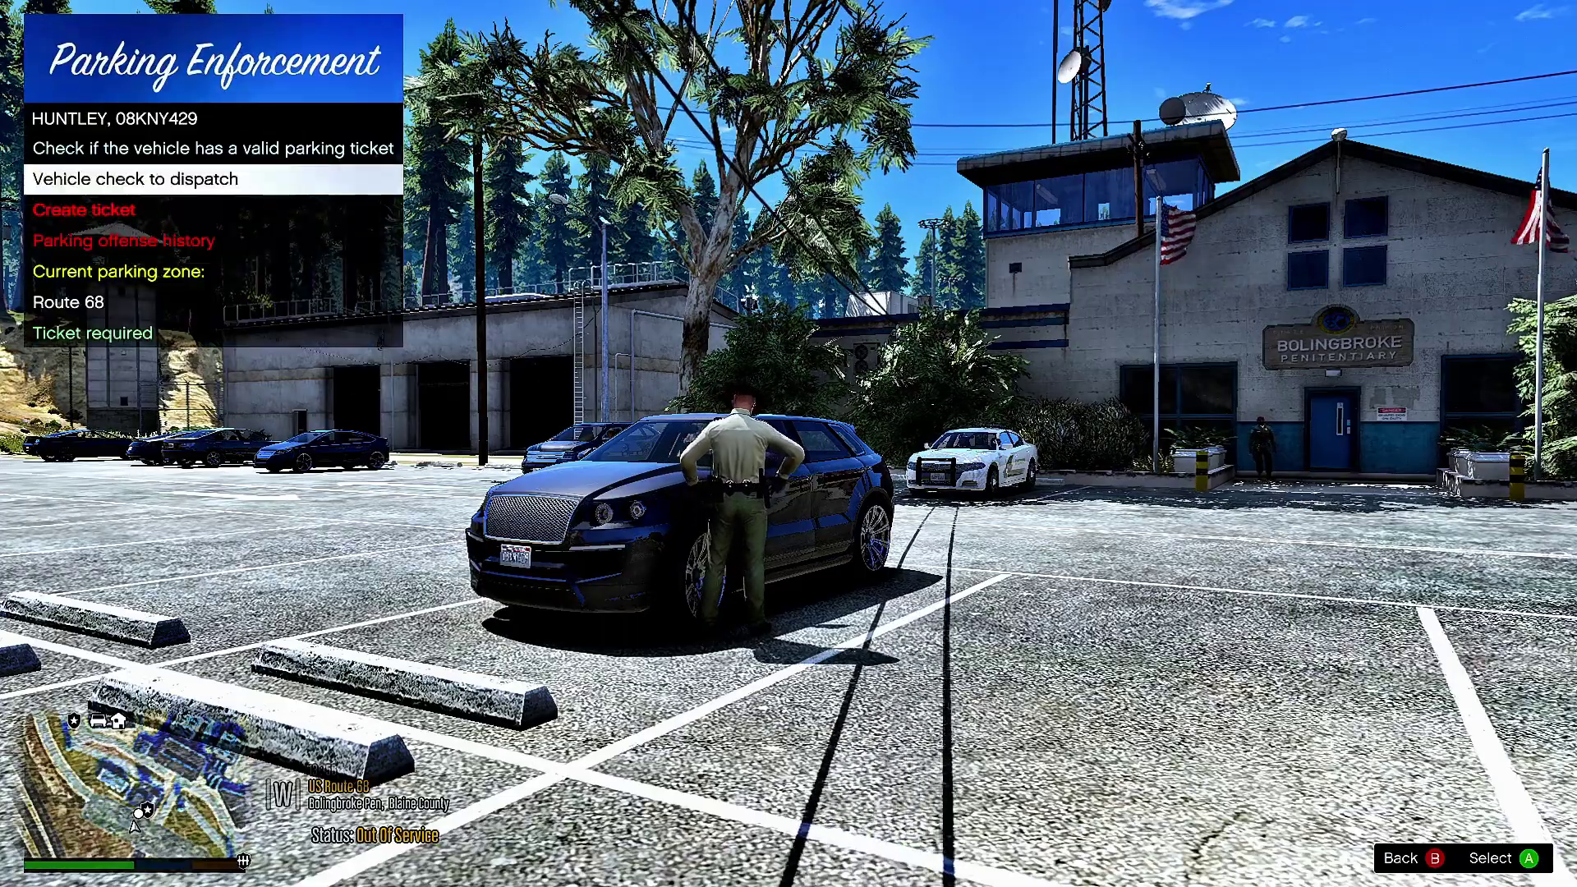
key(Return)
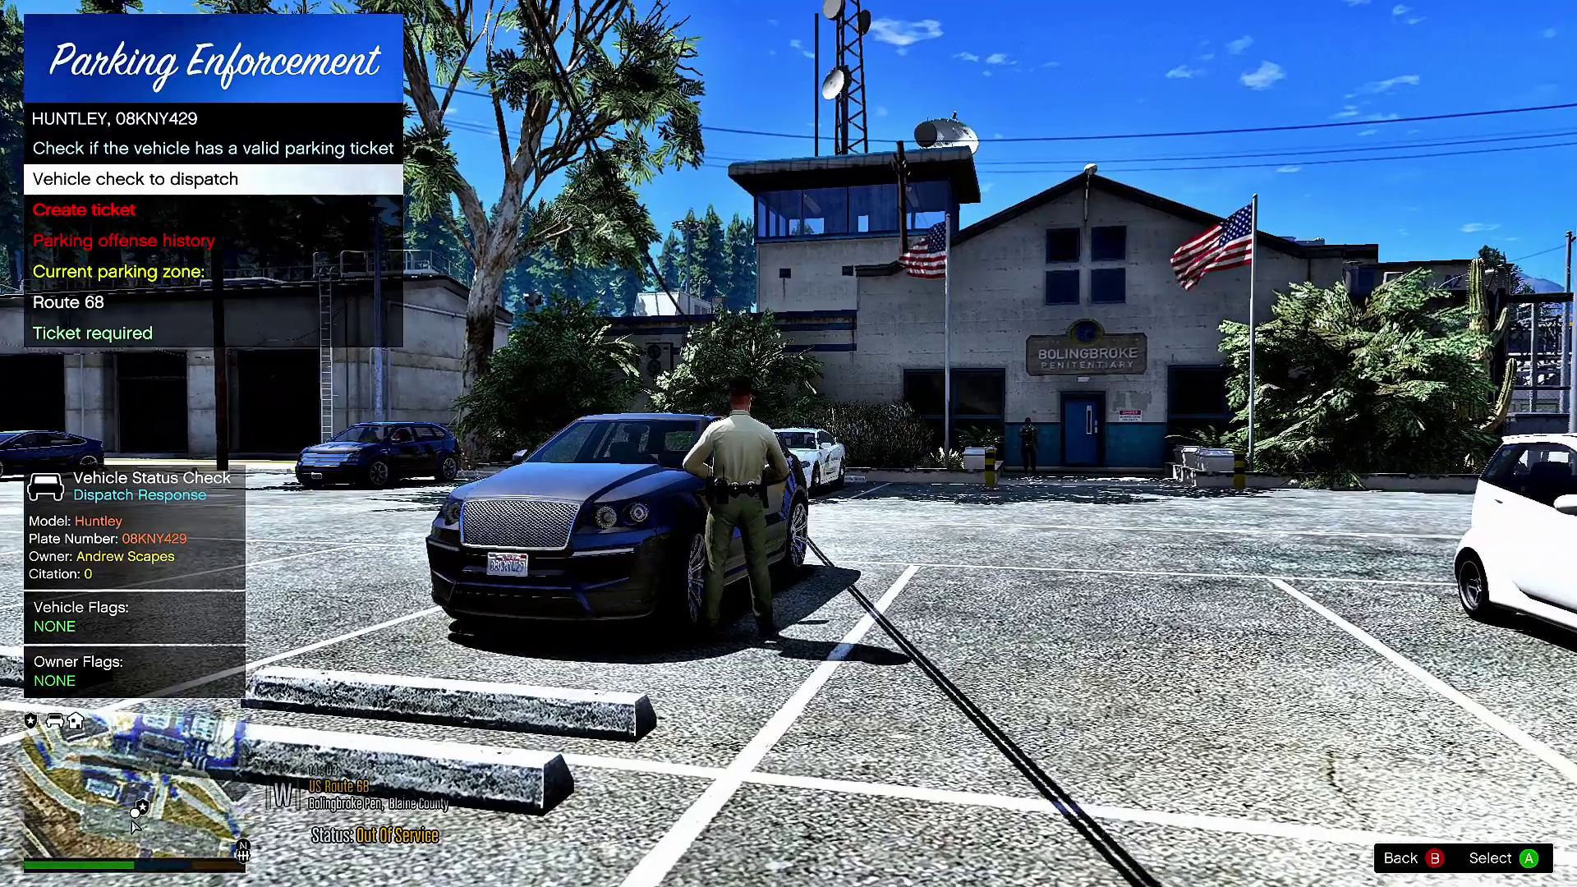
Highlight the Create ticket option for the parked Huntley
key(Down)
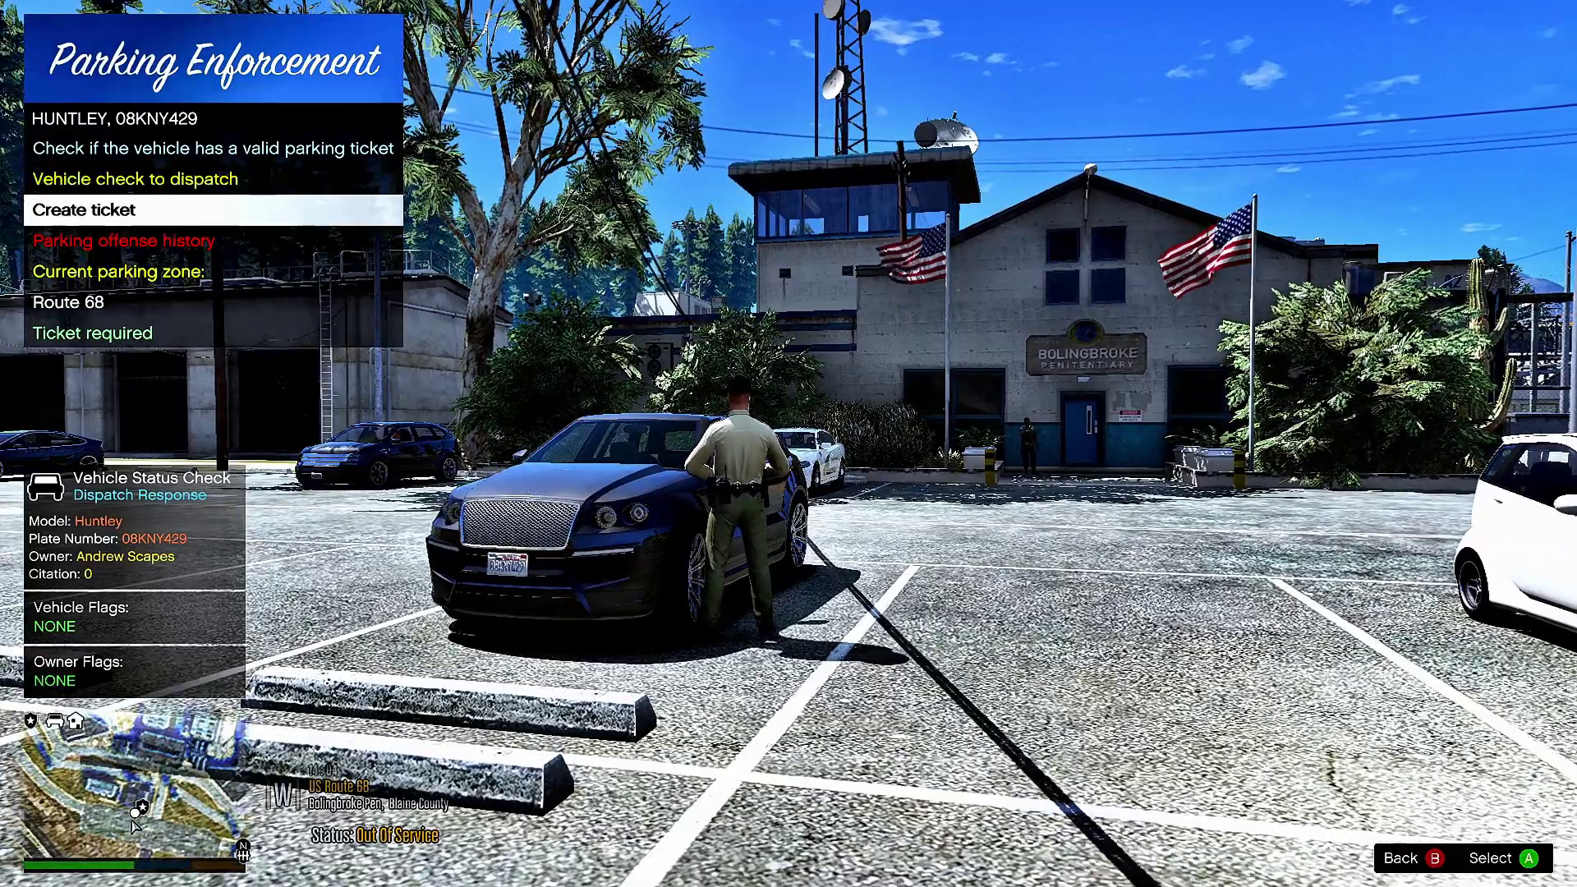